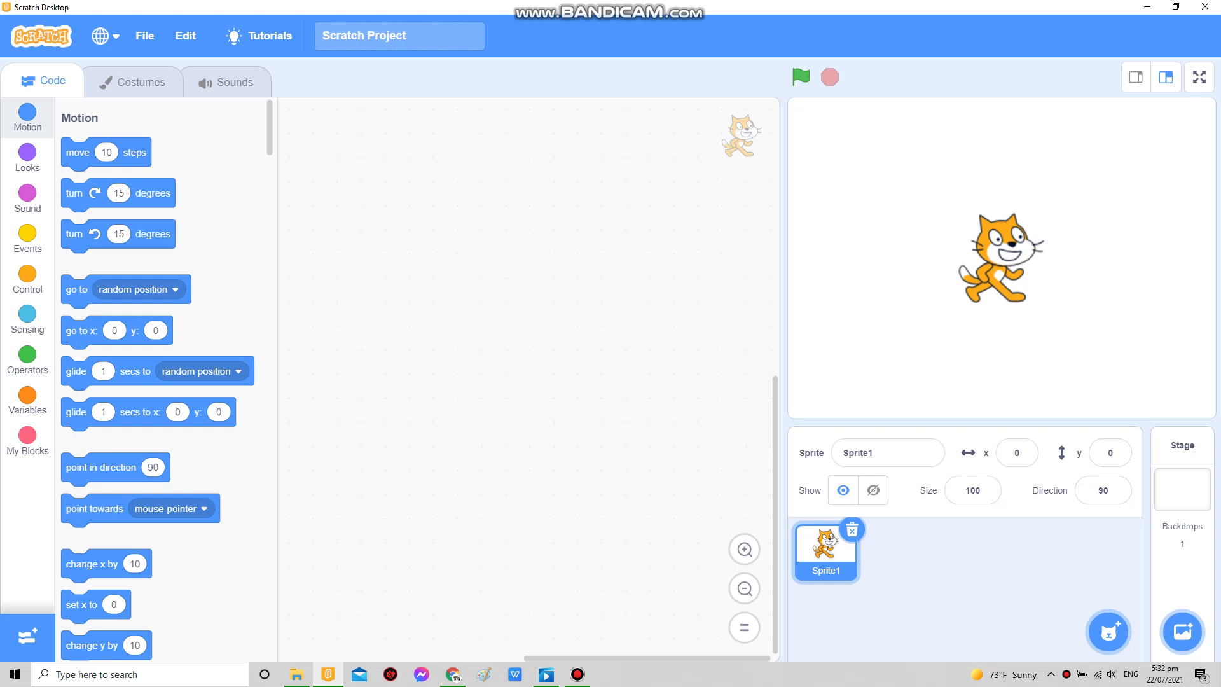
Step: Draw purple rectangle bars above and on both sides of the cat in costume1
{"action": "left_click", "coordinate": [134, 81]}
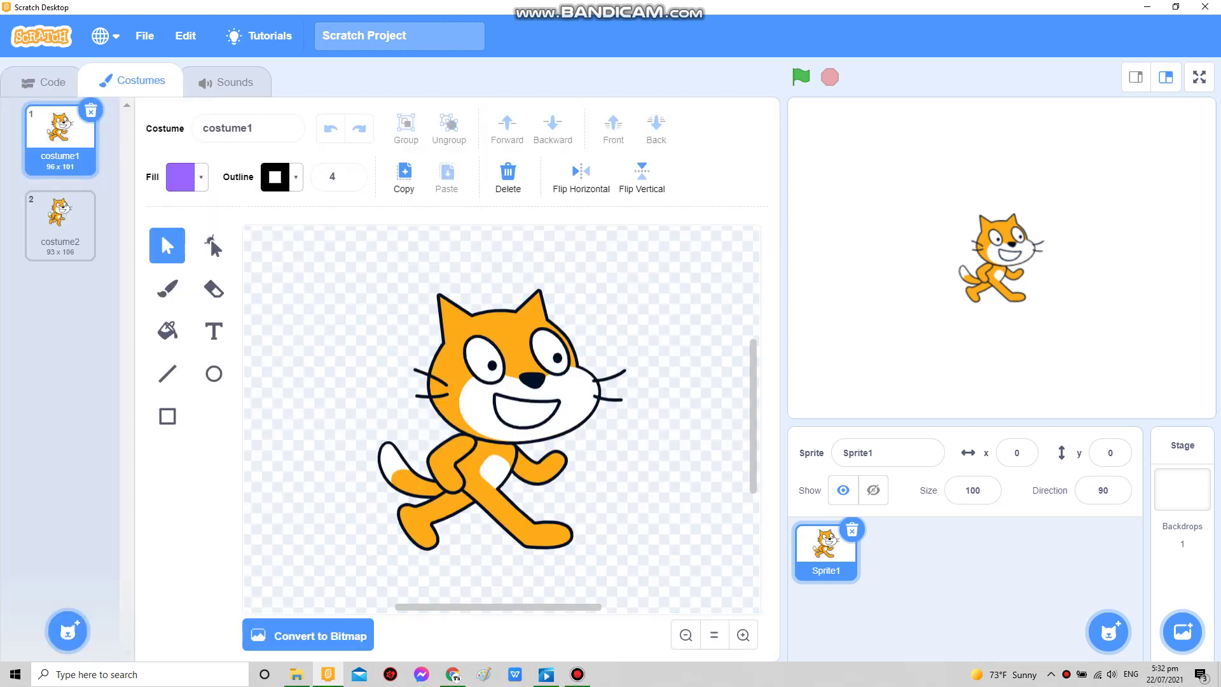
{"action": "left_click", "coordinate": [167, 416]}
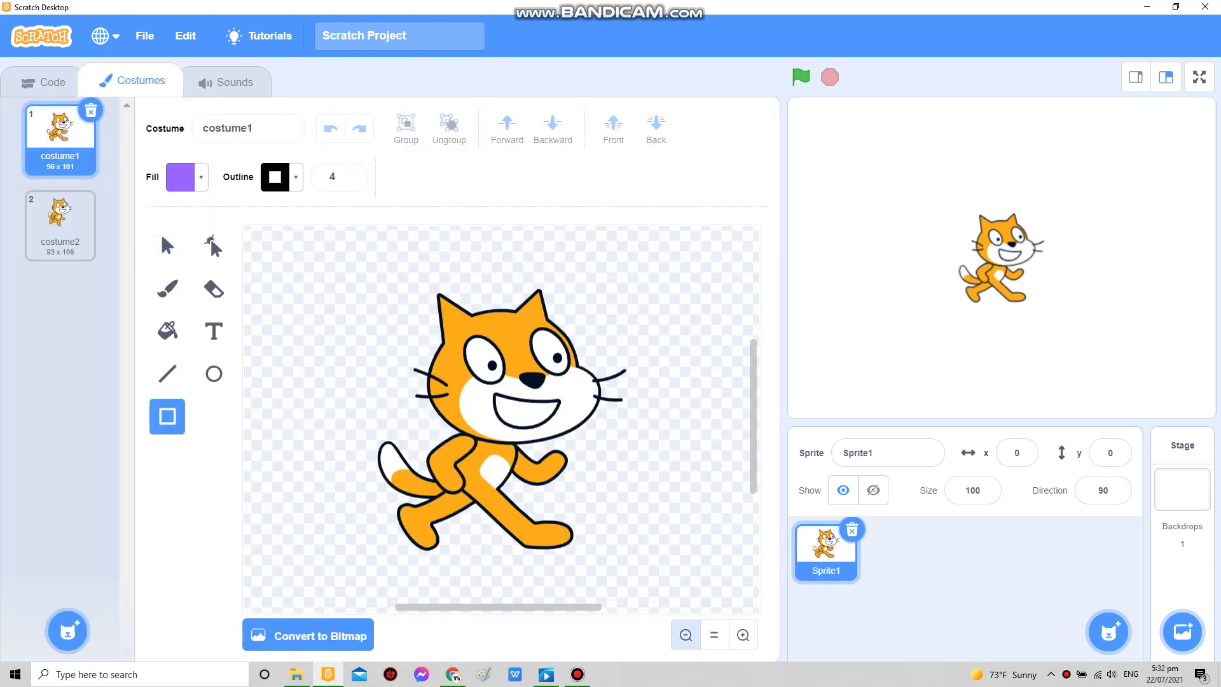
{"action": "left_click", "coordinate": [686, 635]}
{"action": "mouse_move", "coordinate": [433, 355]}
{"action": "left_mouse_down"}
{"action": "mouse_move", "coordinate": [553, 387]}
{"action": "mouse_move", "coordinate": [448, 381]}
{"action": "mouse_move", "coordinate": [468, 458]}
{"action": "left_mouse_up"}
{"action": "left_click_drag", "start_coordinate": [527, 366], "coordinate": [552, 475]}
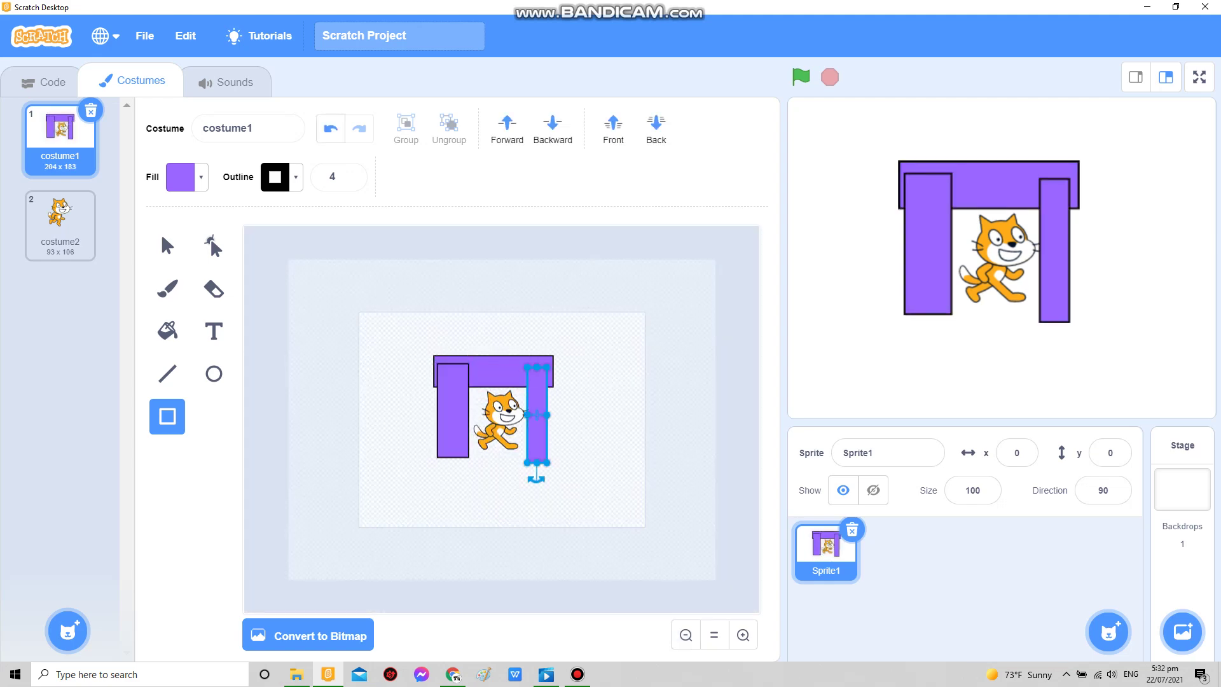
{"action": "left_click", "coordinate": [743, 635]}
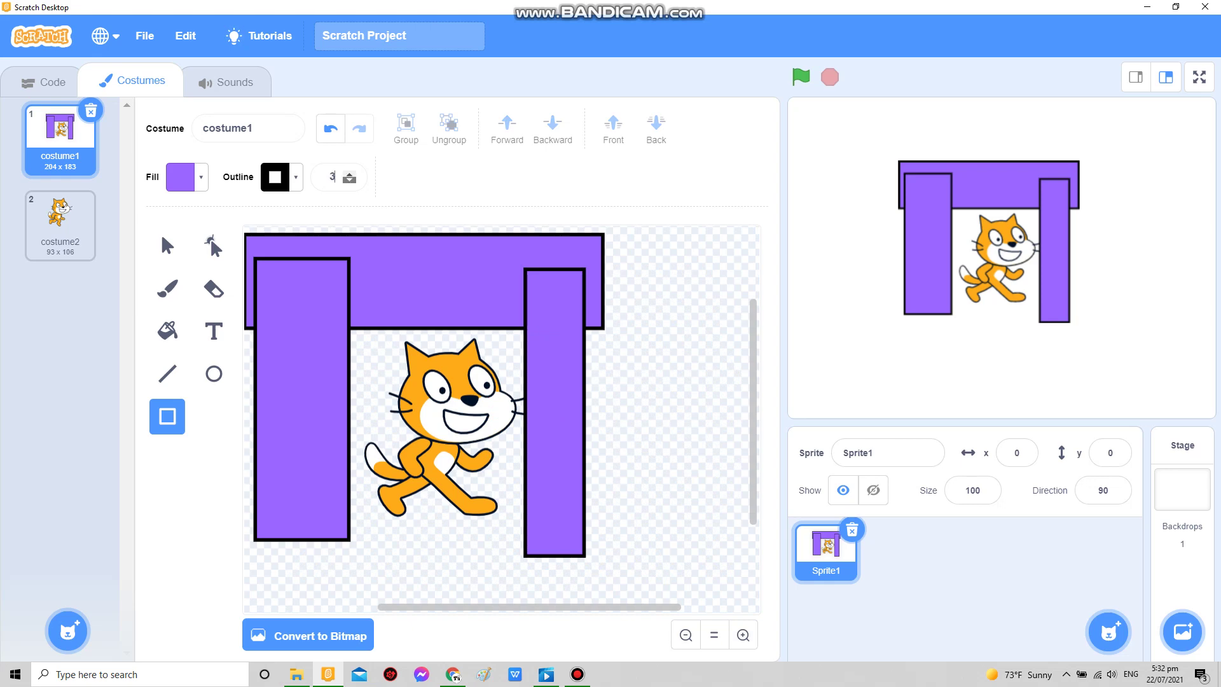
Step: Set the outline width to 0 and draw a purple square left of the frame
{"action": "double_click", "coordinate": [332, 176]}
{"action": "type", "text": "0"}
{"action": "left_click", "coordinate": [213, 373]}
{"action": "left_click", "coordinate": [167, 416]}
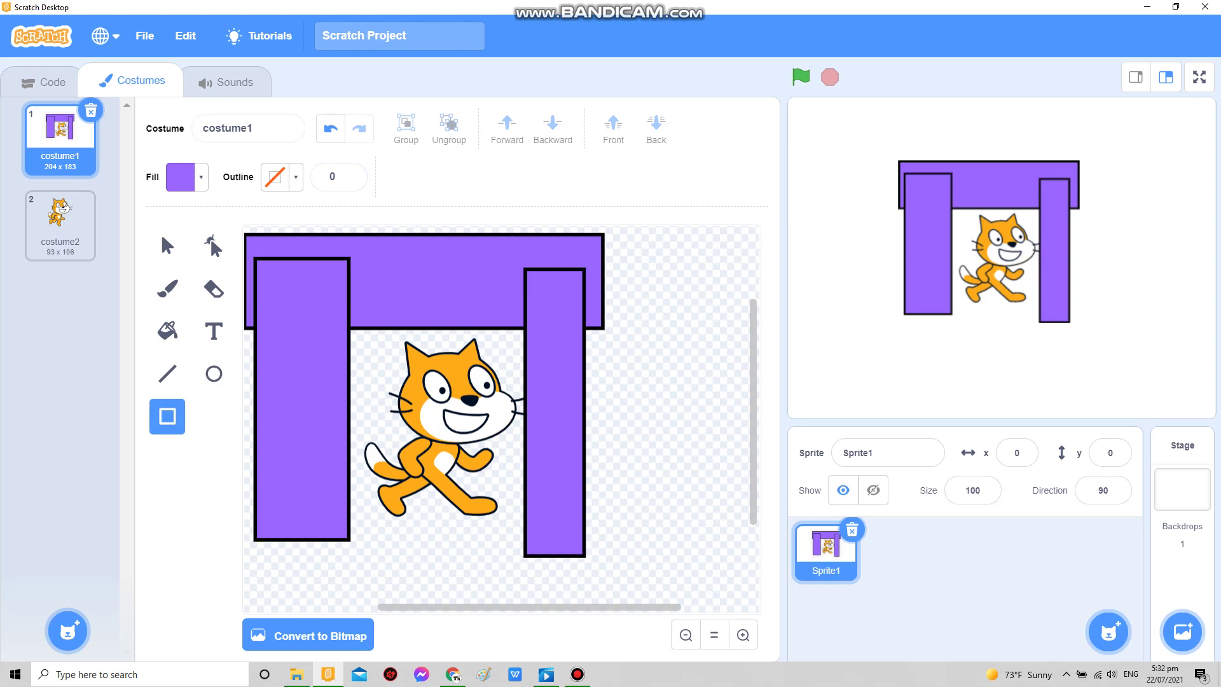
{"action": "scroll", "coordinate": [501, 420], "scroll_direction": "right", "scroll_amount": 3}
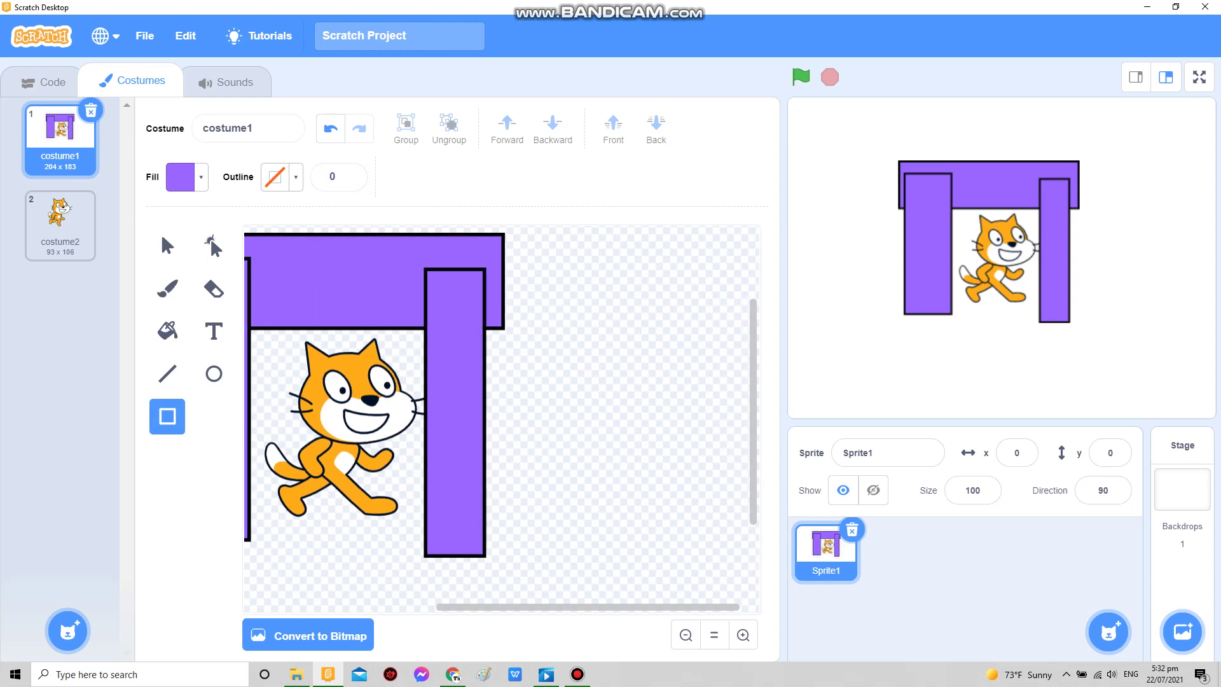
{"action": "scroll", "coordinate": [501, 420], "scroll_direction": "left", "scroll_amount": 6}
{"action": "scroll", "coordinate": [501, 420], "scroll_direction": "left", "scroll_amount": 4}
{"action": "left_click", "coordinate": [349, 173]}
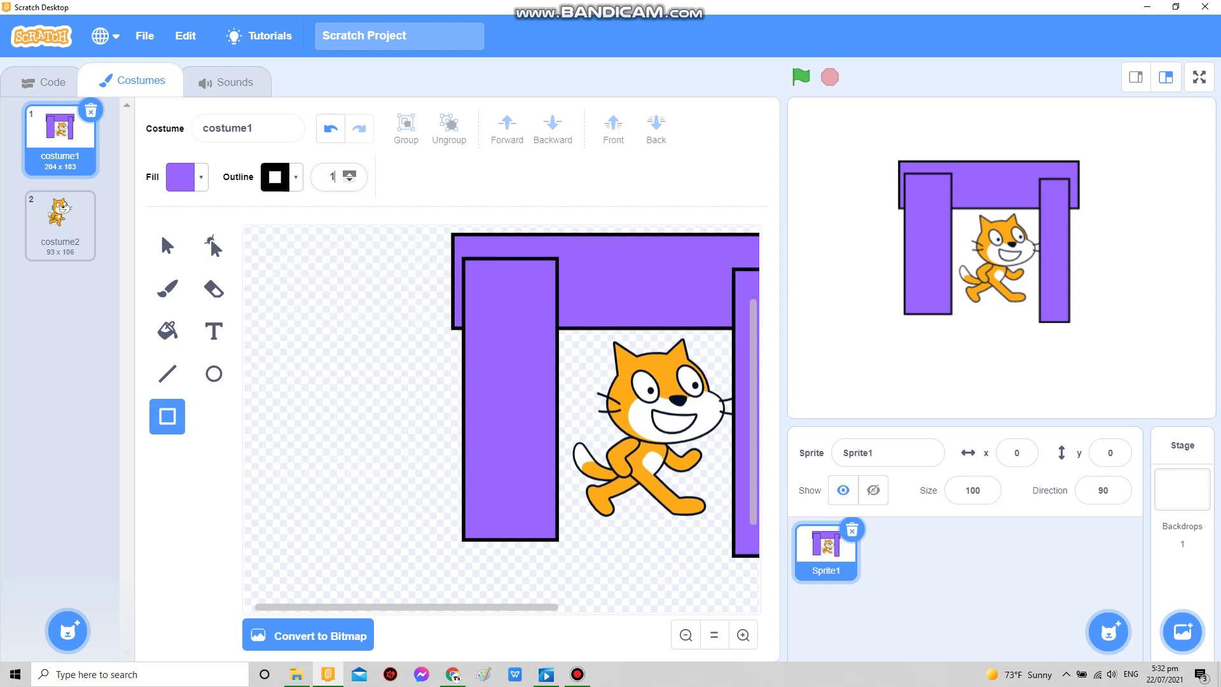
{"action": "left_click", "coordinate": [349, 181]}
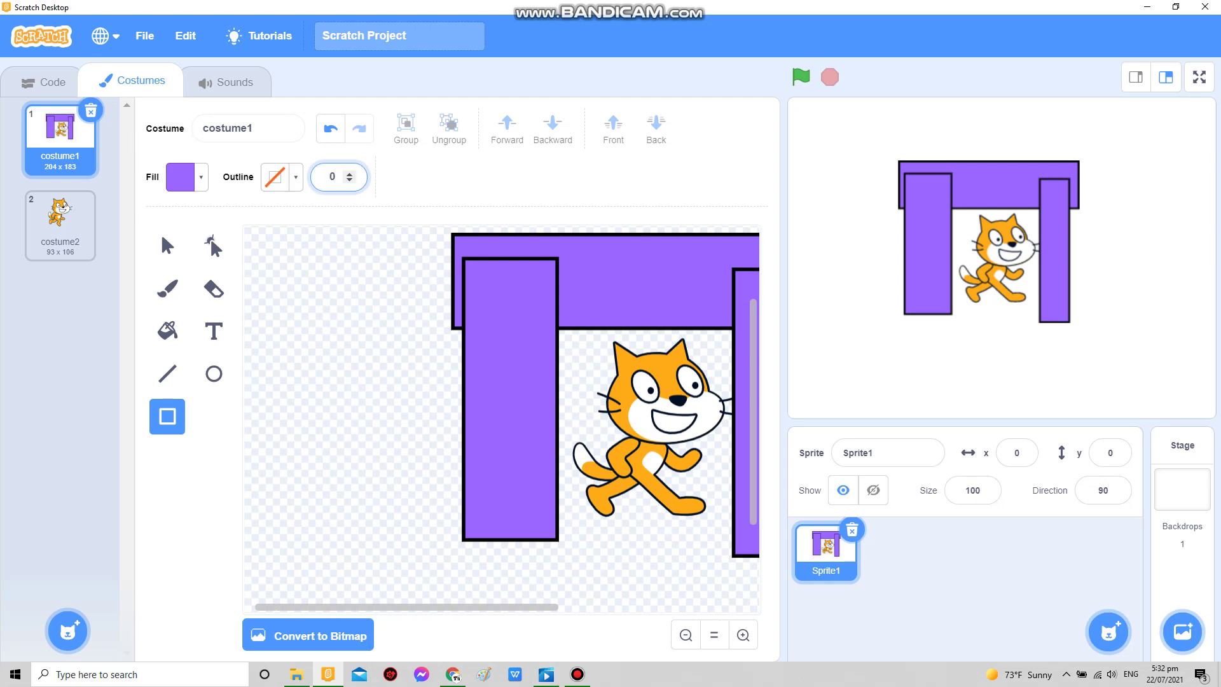
{"action": "scroll", "coordinate": [500, 419], "scroll_direction": "right", "scroll_amount": 1}
{"action": "scroll", "coordinate": [501, 419], "scroll_direction": "right", "scroll_amount": 4}
{"action": "scroll", "coordinate": [500, 420], "scroll_direction": "right", "scroll_amount": 2}
{"action": "scroll", "coordinate": [500, 420], "scroll_direction": "right", "scroll_amount": 4}
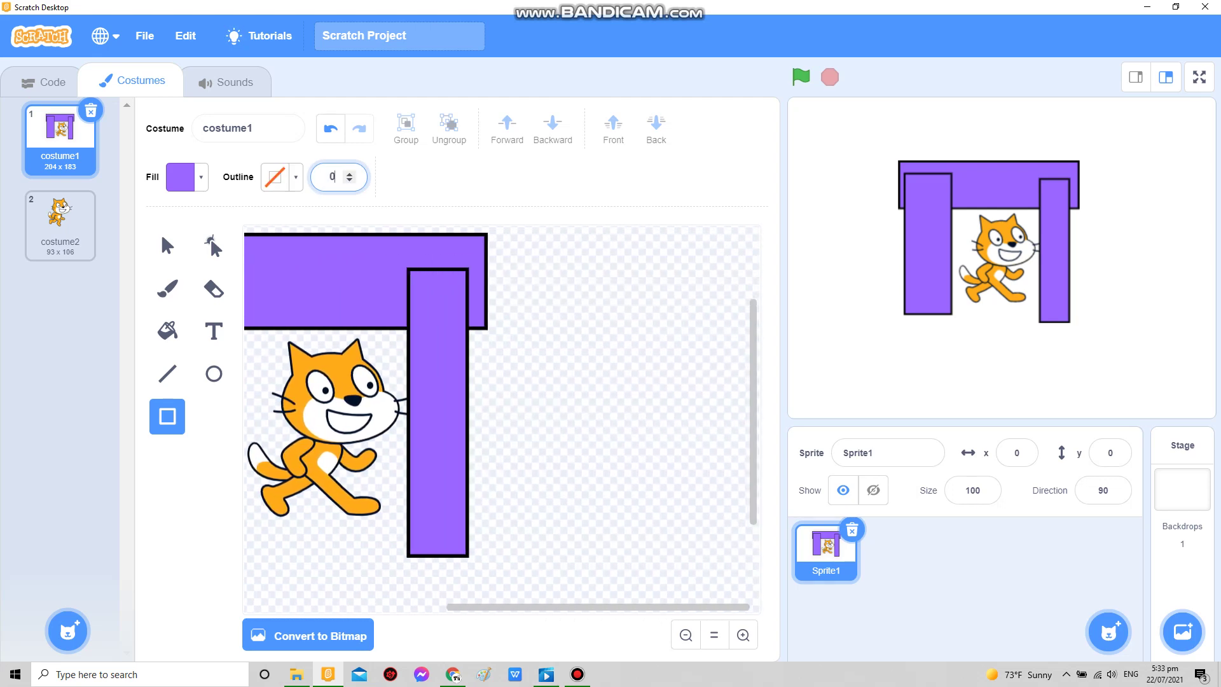
{"action": "scroll", "coordinate": [500, 421], "scroll_direction": "left", "scroll_amount": 5}
{"action": "left_click_drag", "start_coordinate": [265, 306], "coordinate": [440, 478]}
{"action": "scroll", "coordinate": [500, 420], "scroll_direction": "left", "scroll_amount": 1}
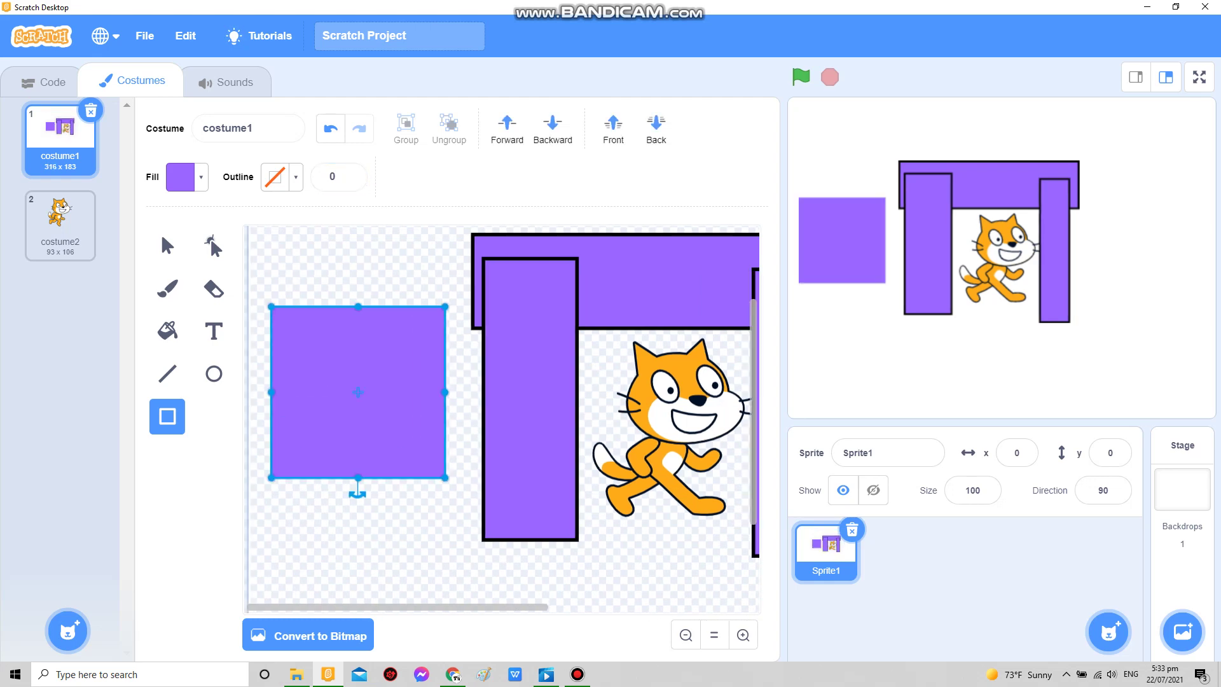
Step: Give the square a vertical gradient fill, after trying horizontal and radial
{"action": "left_click", "coordinate": [188, 176]}
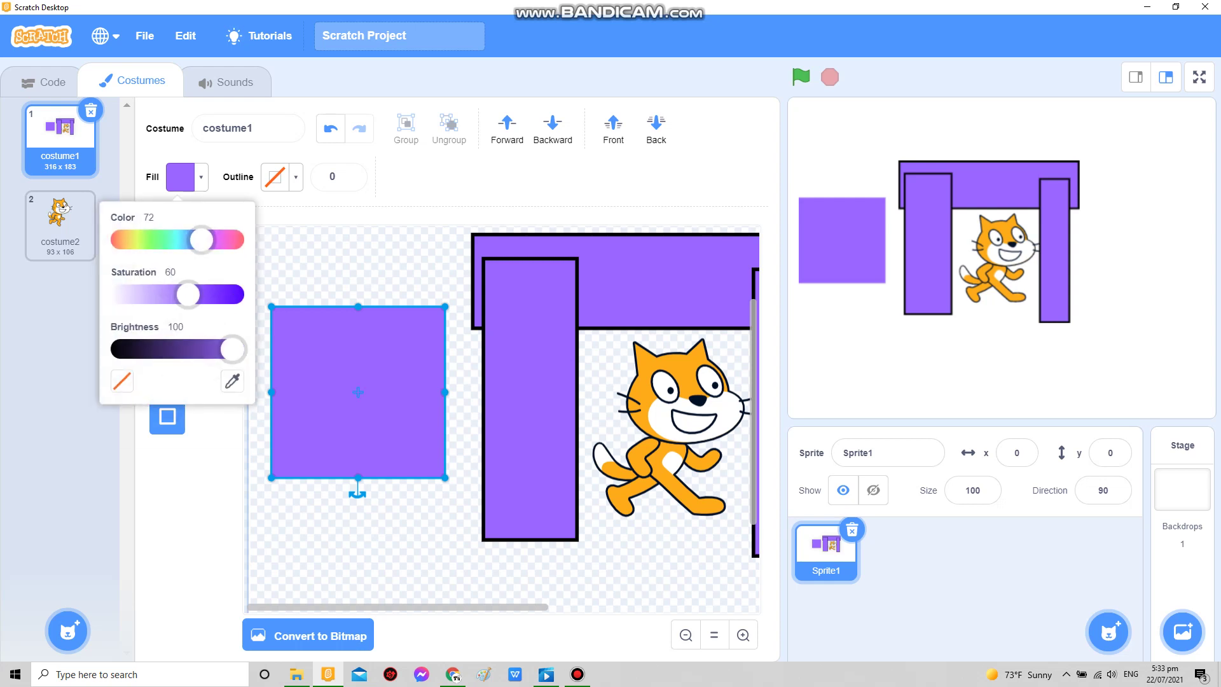
{"action": "left_click", "coordinate": [168, 245]}
{"action": "left_click", "coordinate": [187, 177]}
{"action": "left_click", "coordinate": [189, 222]}
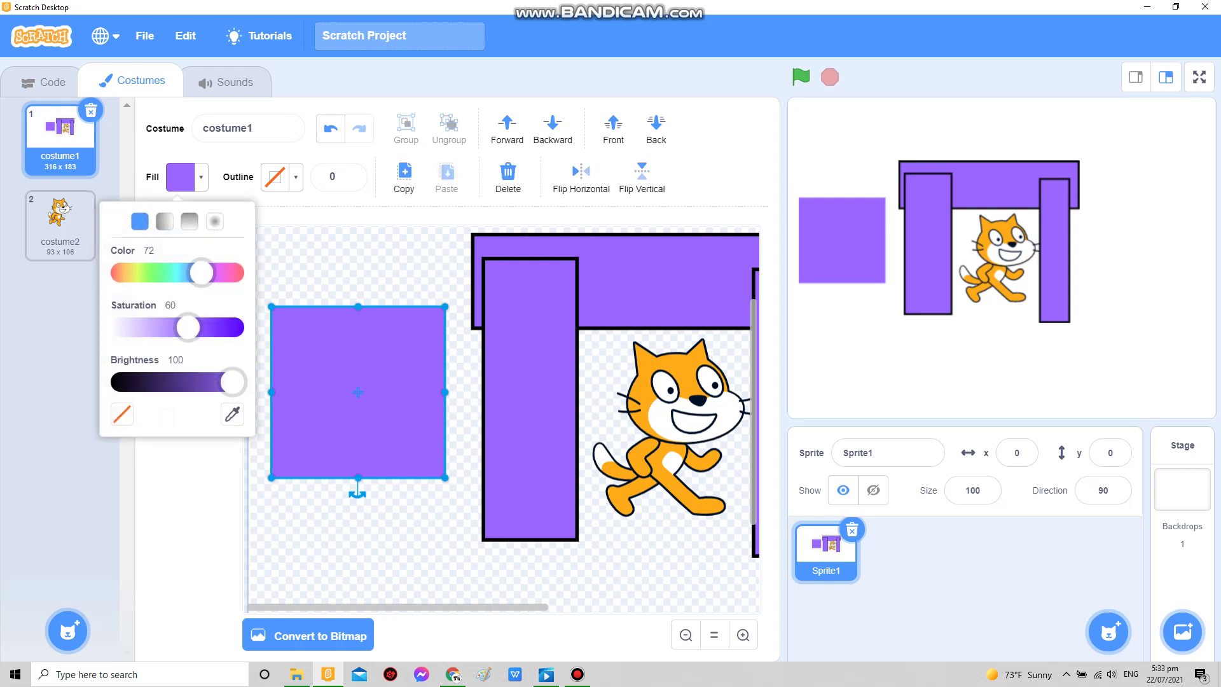
{"action": "left_click", "coordinate": [164, 221]}
{"action": "left_click", "coordinate": [215, 221]}
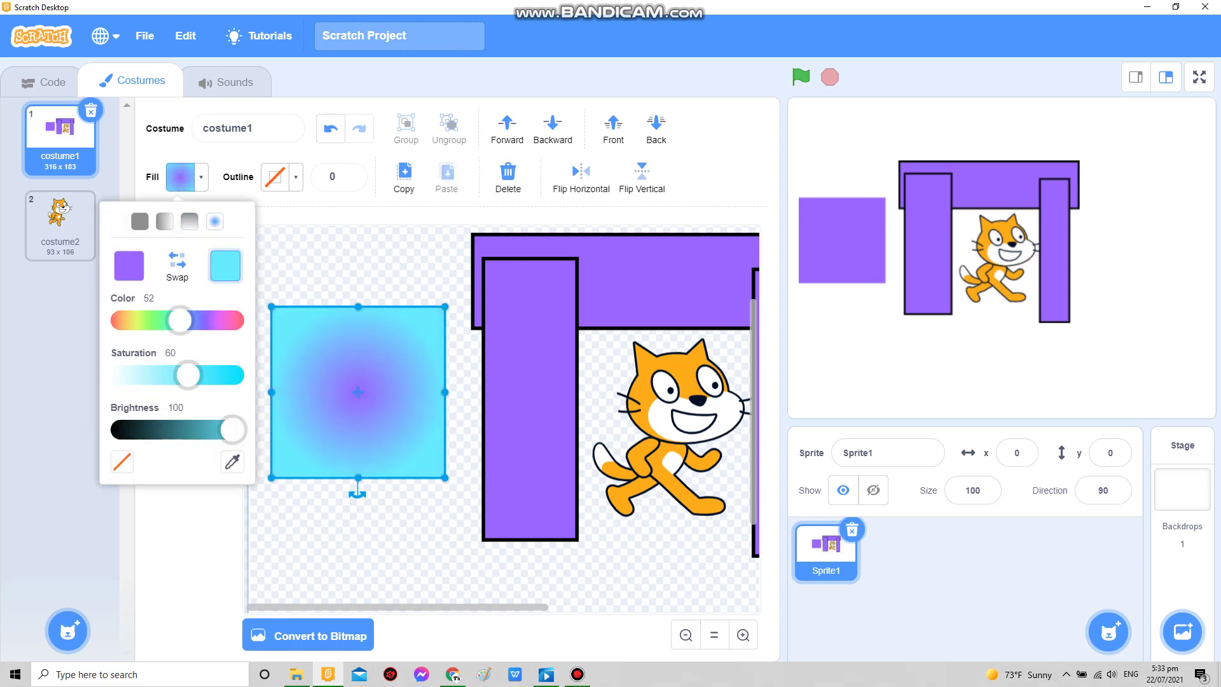
{"action": "left_click", "coordinate": [164, 221]}
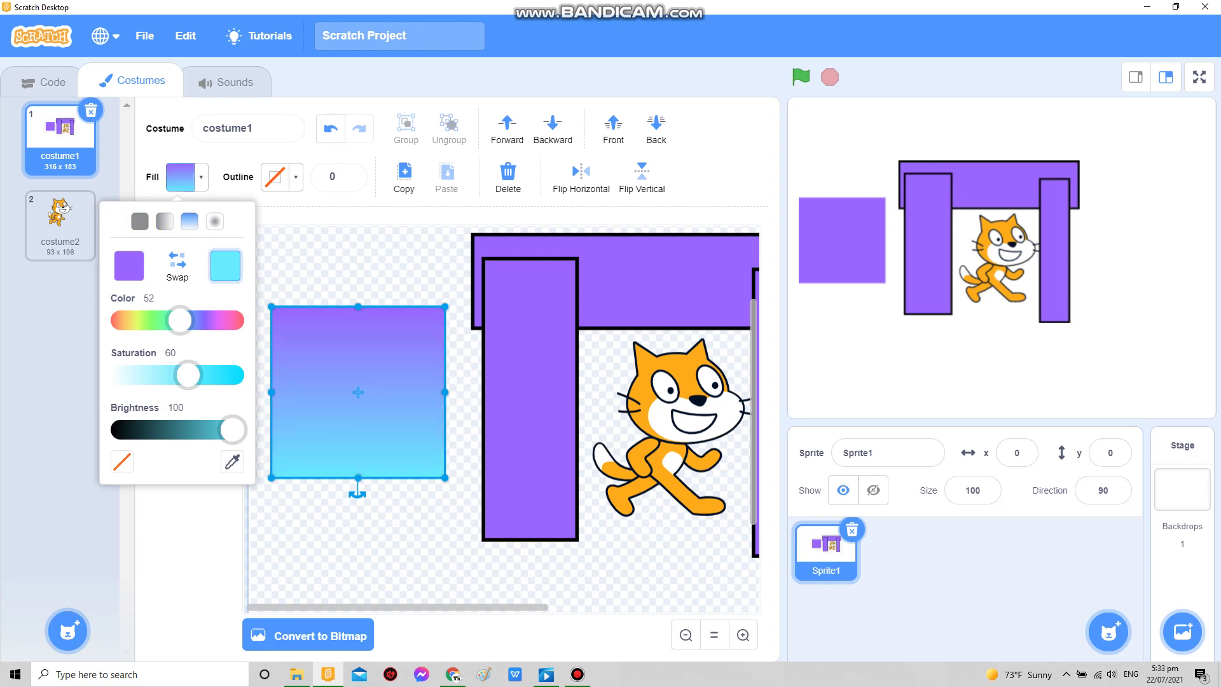
Step: Make the gradient fade from fully saturated red to transparent
{"action": "left_click", "coordinate": [122, 462]}
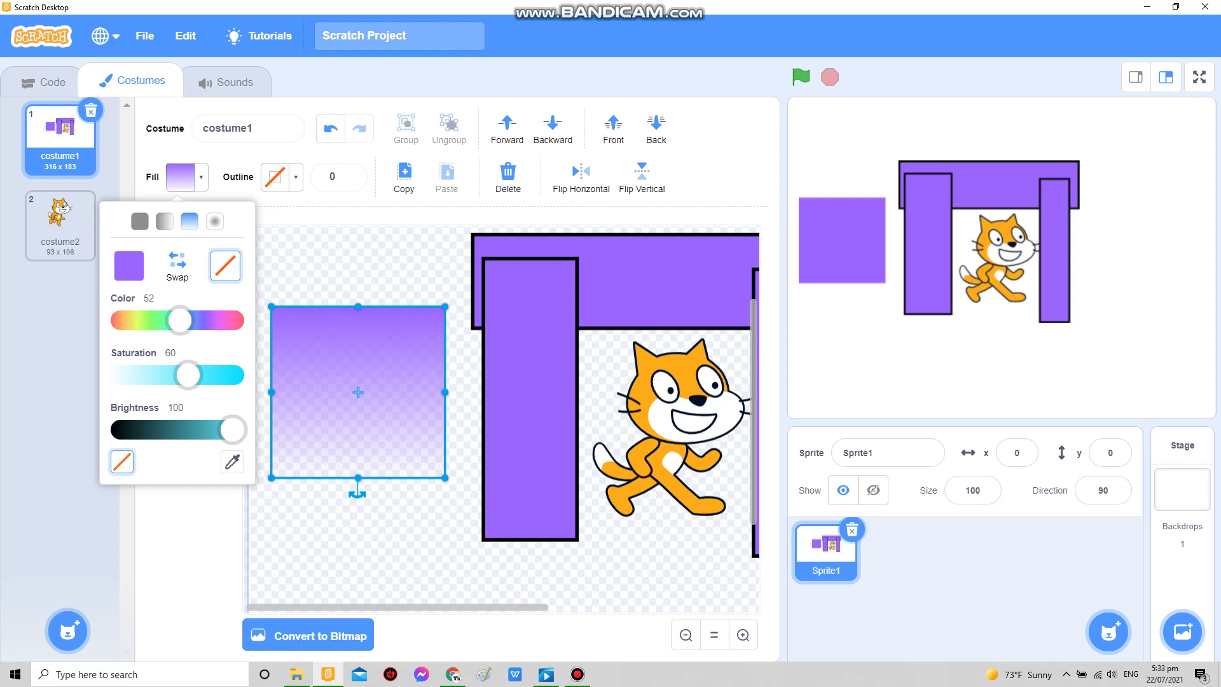
{"action": "left_click", "coordinate": [128, 265]}
{"action": "mouse_move", "coordinate": [201, 320]}
{"action": "left_mouse_down"}
{"action": "mouse_move", "coordinate": [213, 320]}
{"action": "mouse_move", "coordinate": [122, 321]}
{"action": "left_mouse_up"}
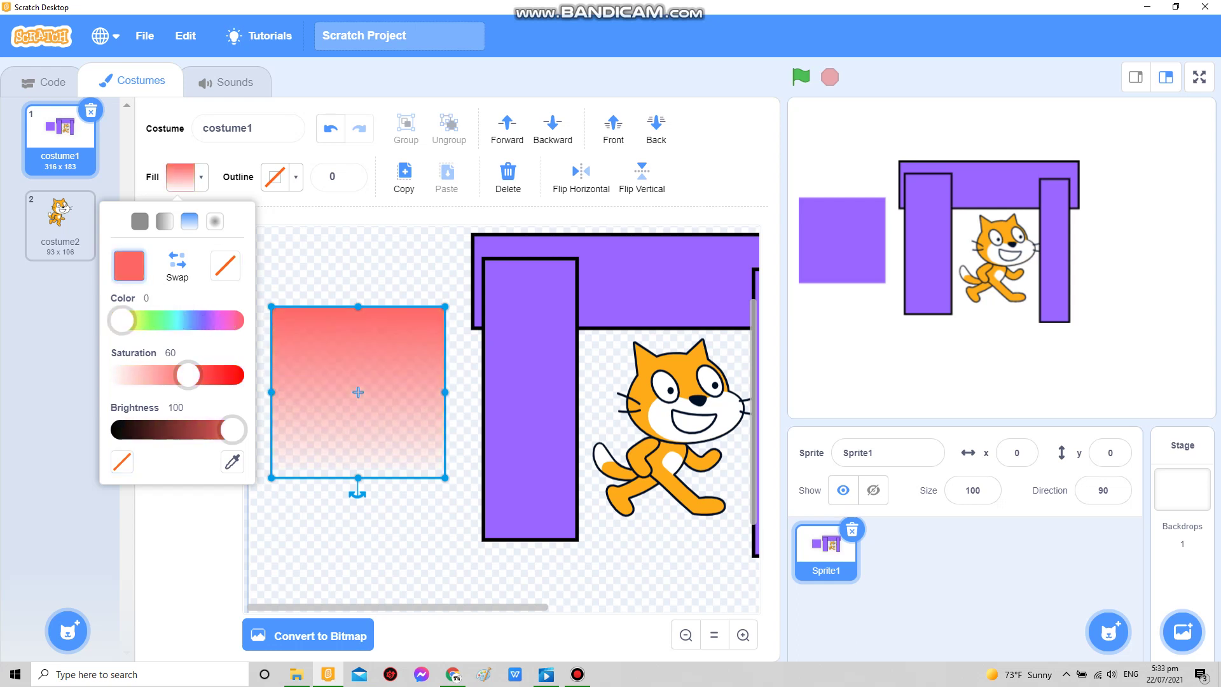
{"action": "left_click_drag", "start_coordinate": [188, 375], "coordinate": [234, 376]}
Step: Erase the red gradient square with the Eraser until only a tiny fragment remains
{"action": "left_click", "coordinate": [358, 391]}
{"action": "scroll", "coordinate": [358, 393], "scroll_direction": "up", "scroll_amount": 2, "text": "ctrl"}
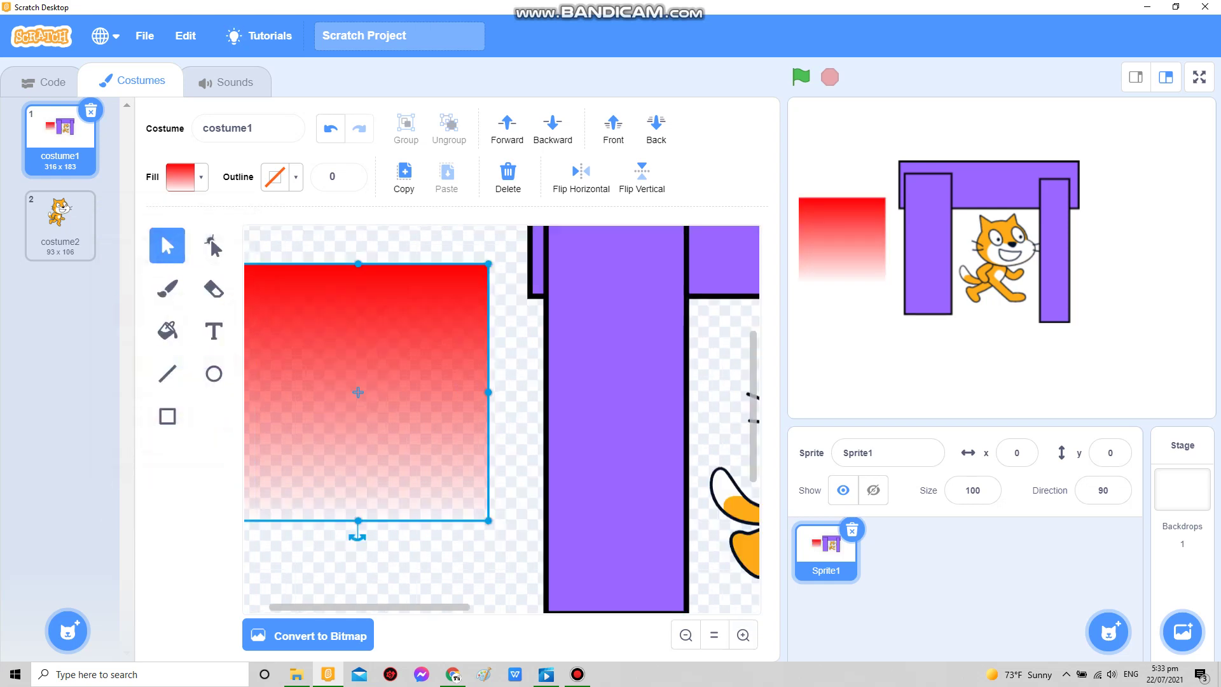
{"action": "key", "text": "e"}
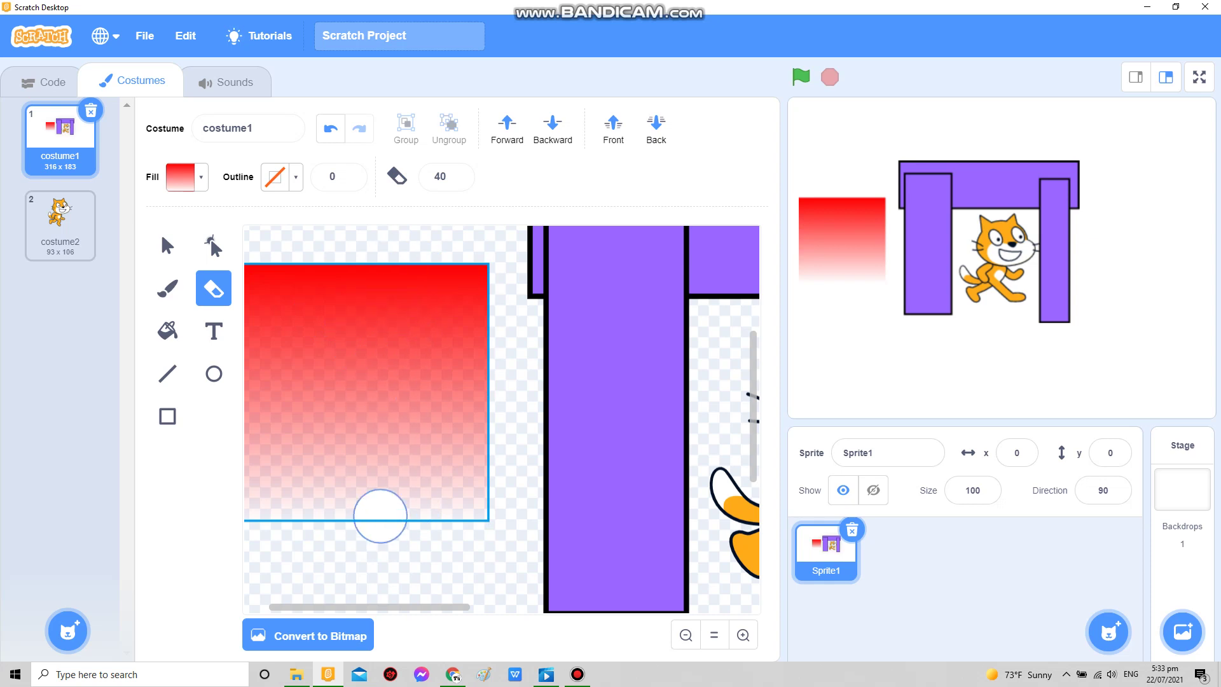
{"action": "mouse_move", "coordinate": [394, 386]}
{"action": "left_mouse_down"}
{"action": "mouse_move", "coordinate": [418, 456]}
{"action": "mouse_move", "coordinate": [416, 361]}
{"action": "left_mouse_up"}
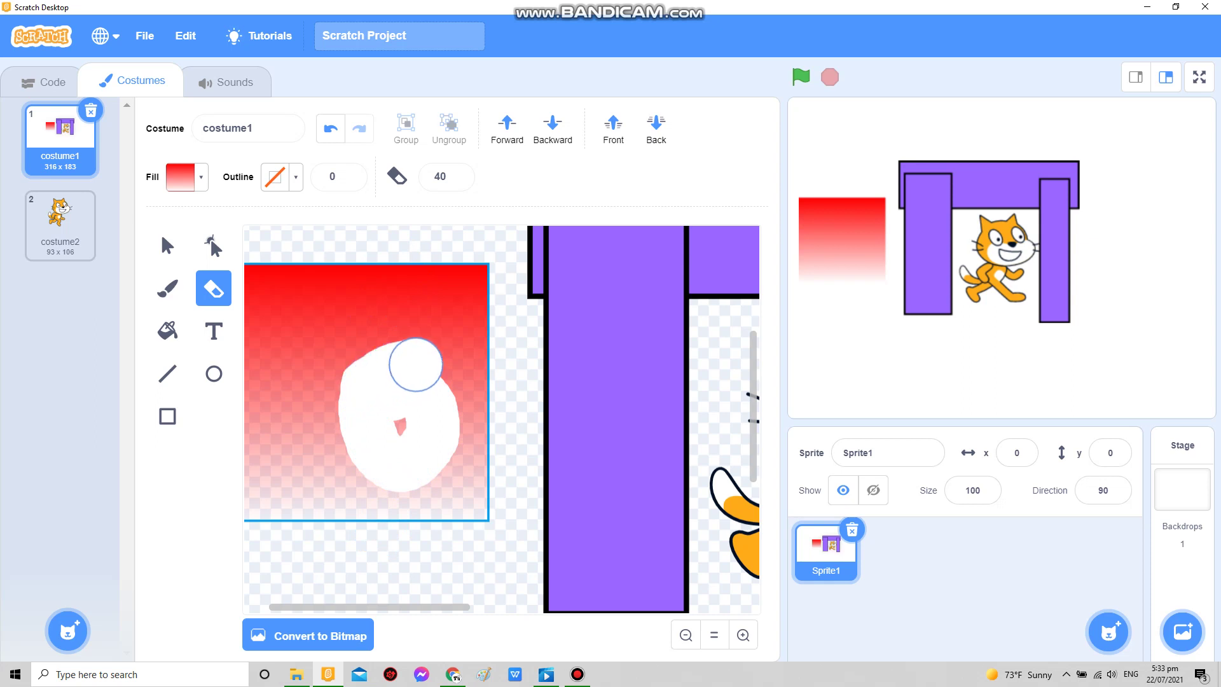
{"action": "left_click", "coordinate": [686, 634]}
{"action": "mouse_move", "coordinate": [382, 363]}
{"action": "left_mouse_down"}
{"action": "mouse_move", "coordinate": [427, 316]}
{"action": "mouse_move", "coordinate": [295, 371]}
{"action": "mouse_move", "coordinate": [437, 455]}
{"action": "left_mouse_up"}
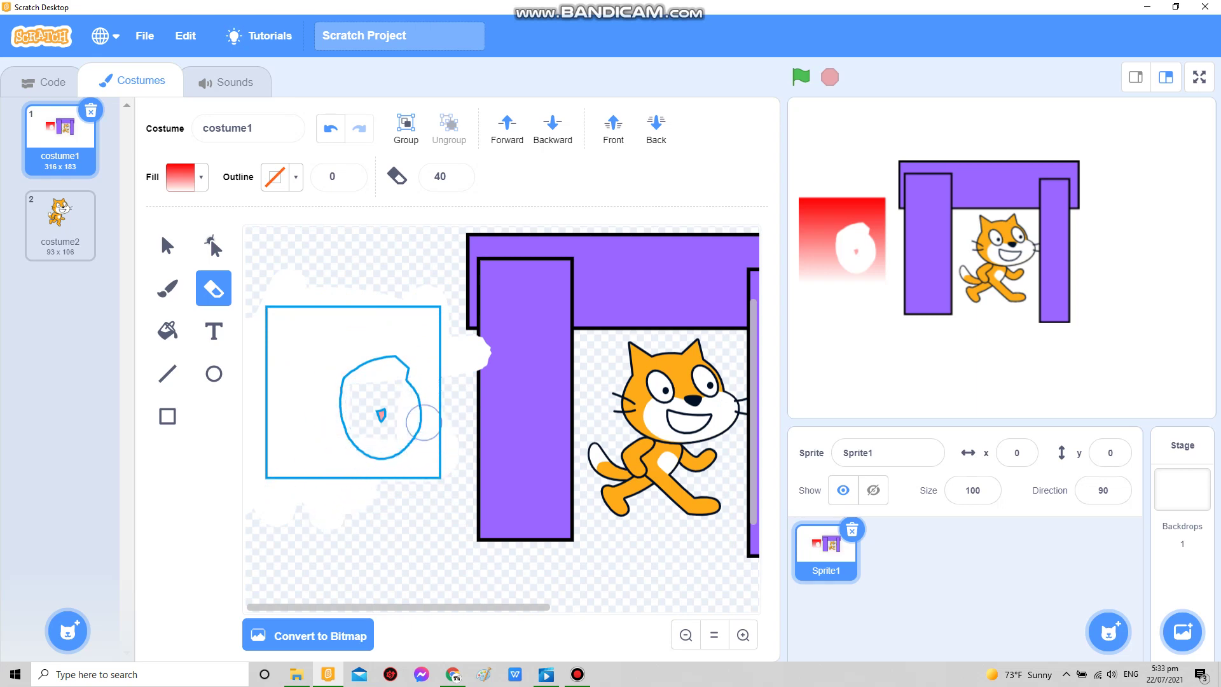
{"action": "mouse_move", "coordinate": [436, 456]}
{"action": "left_mouse_down"}
{"action": "mouse_move", "coordinate": [436, 422]}
{"action": "mouse_move", "coordinate": [423, 468]}
{"action": "left_mouse_up"}
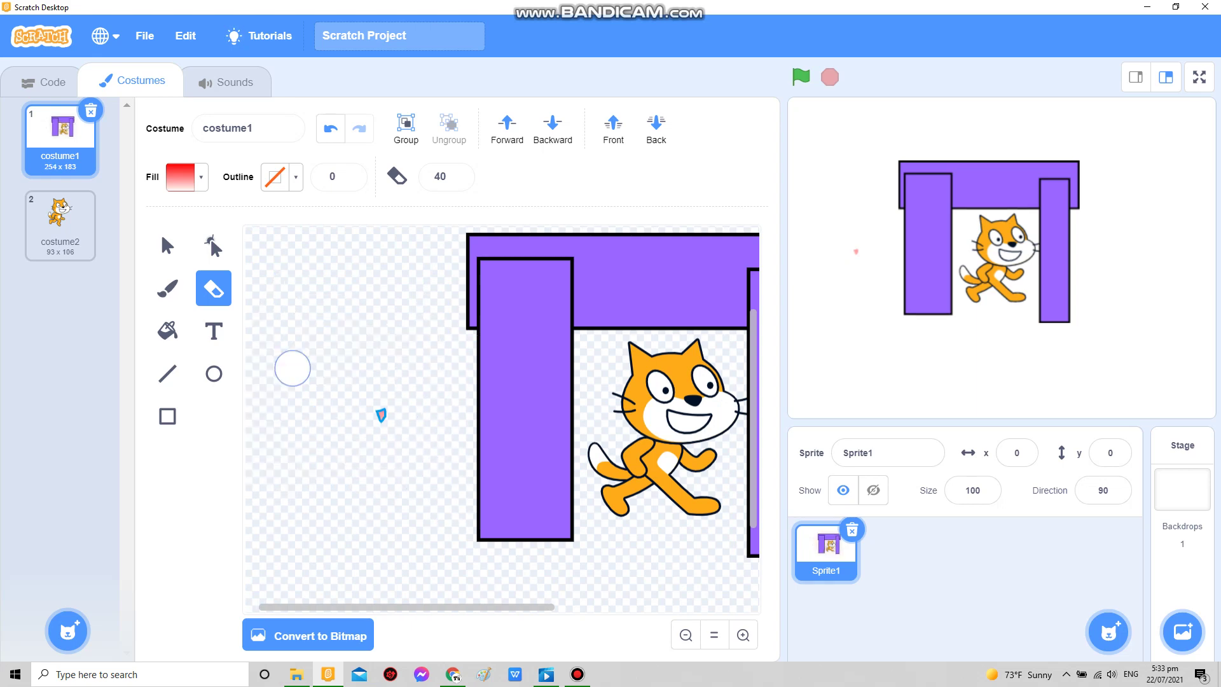
{"action": "key", "text": "ctrl+a"}
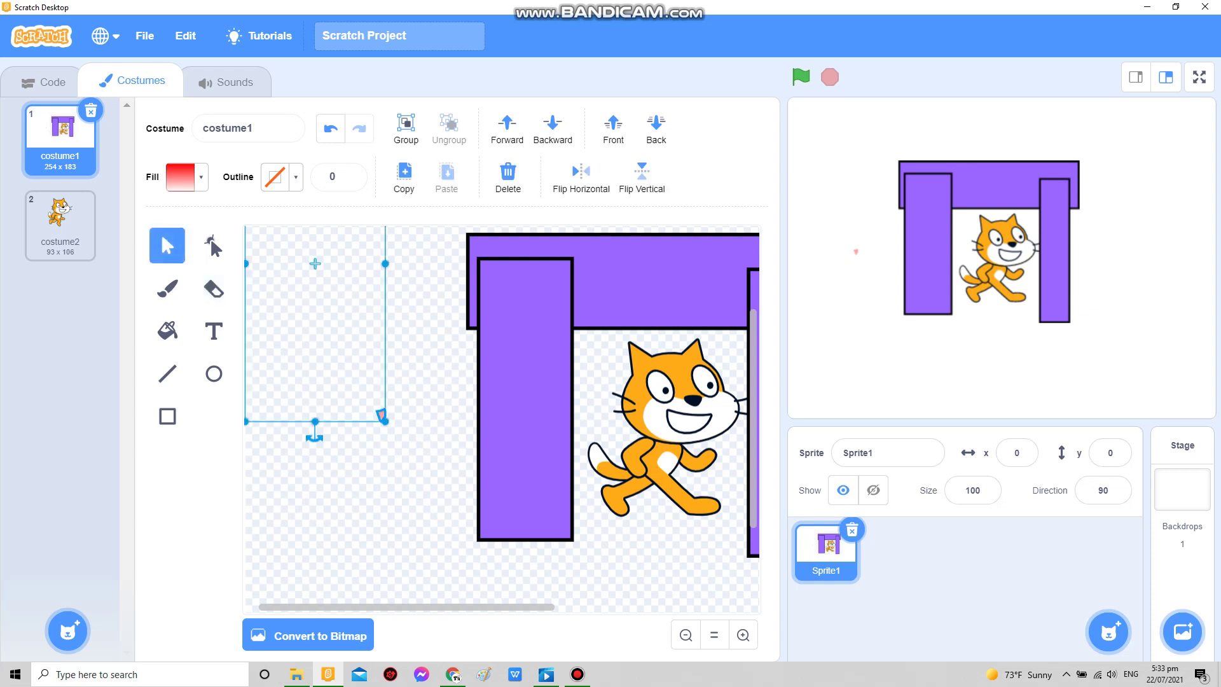
{"action": "scroll", "coordinate": [315, 264], "scroll_direction": "down", "scroll_amount": 3}
Step: Select the leftover red fragment and resize it into a small red box
{"action": "key", "text": "e"}
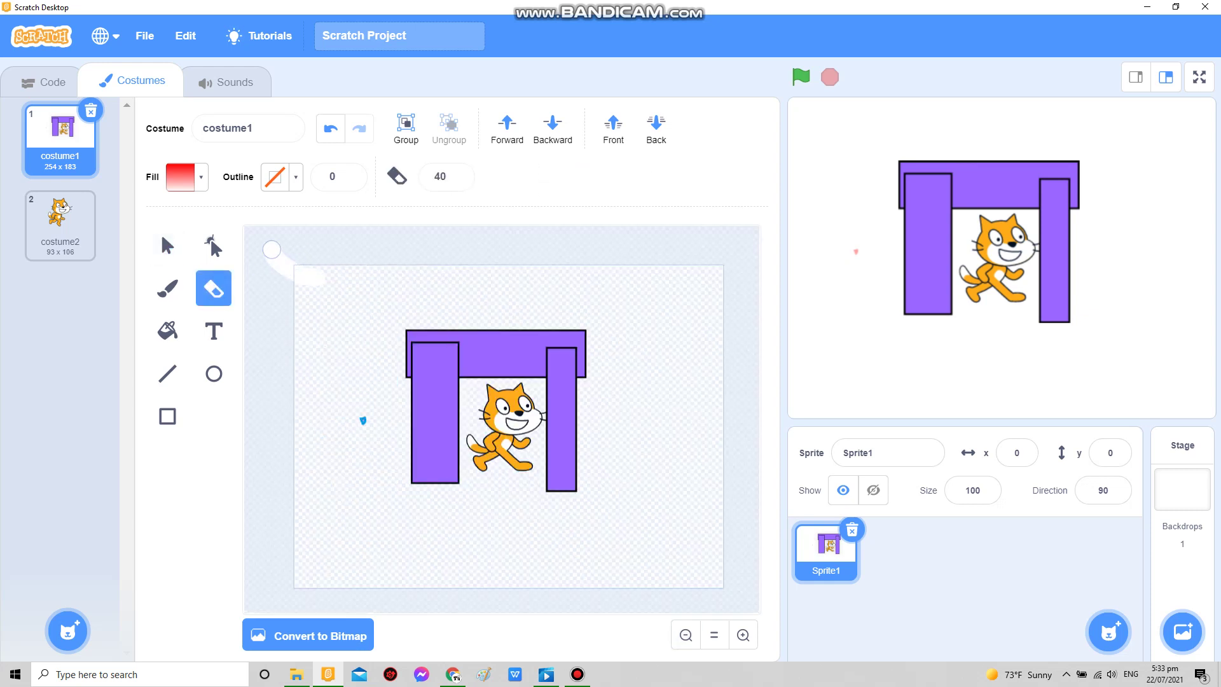
{"action": "key", "text": "ctrl+a"}
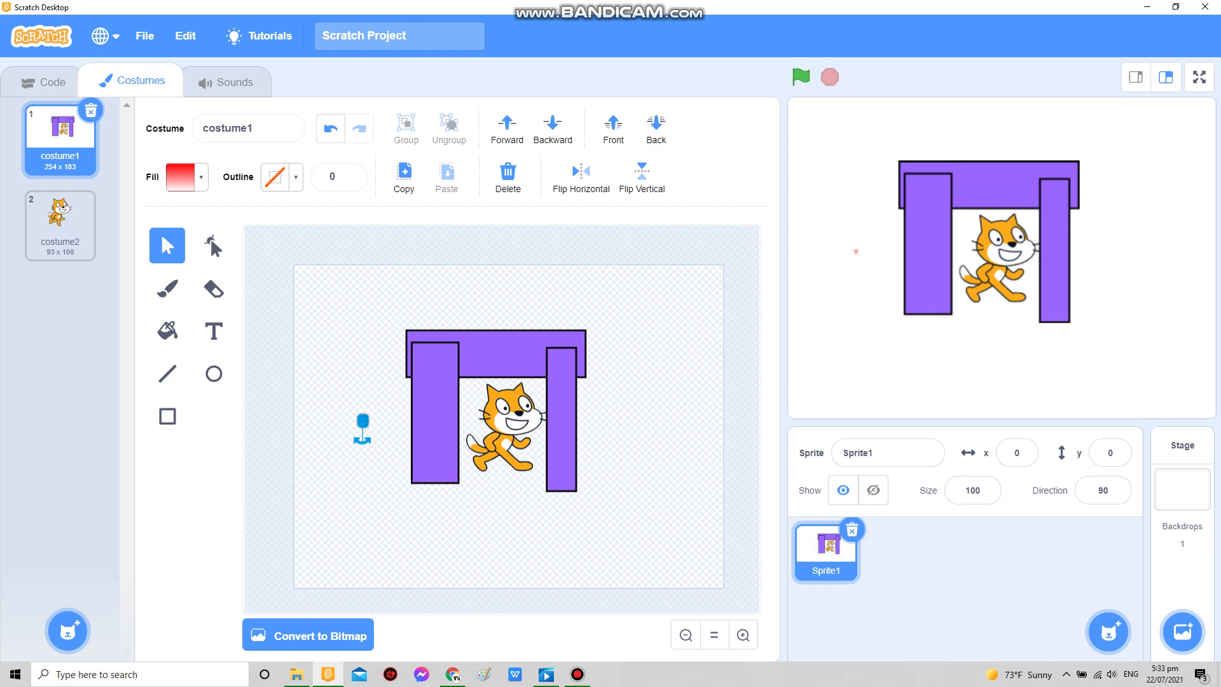
{"action": "left_click_drag", "start_coordinate": [363, 420], "coordinate": [485, 401]}
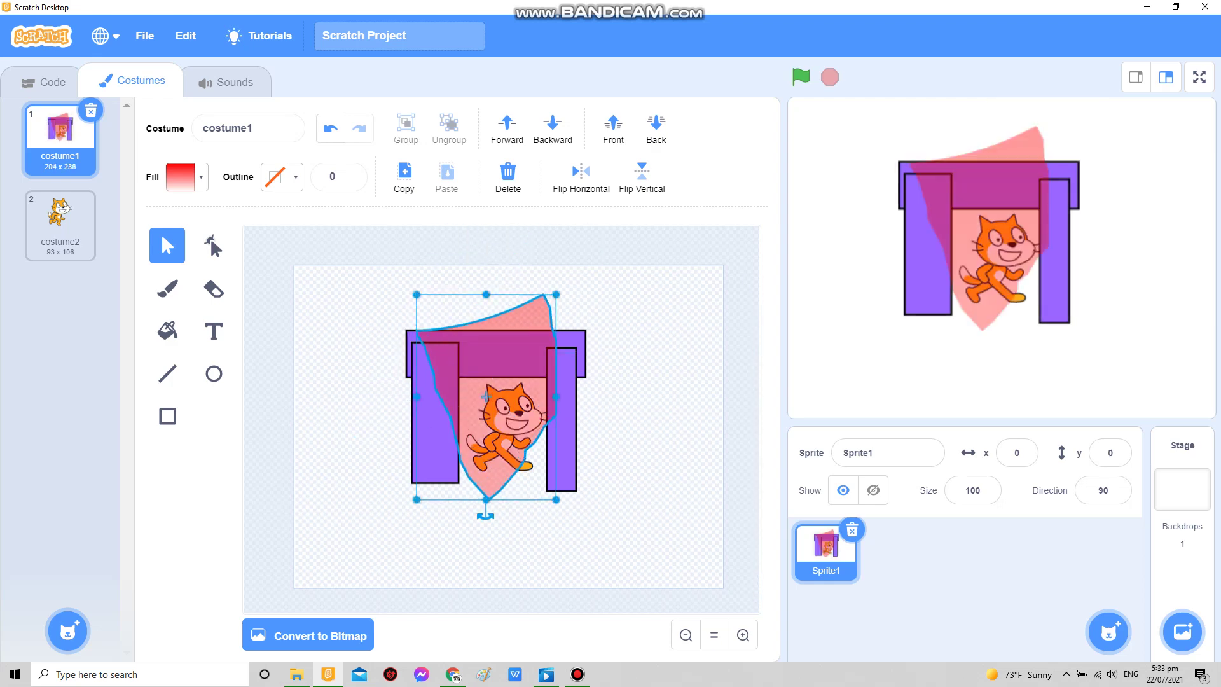
{"action": "left_click_drag", "start_coordinate": [417, 499], "coordinate": [479, 410]}
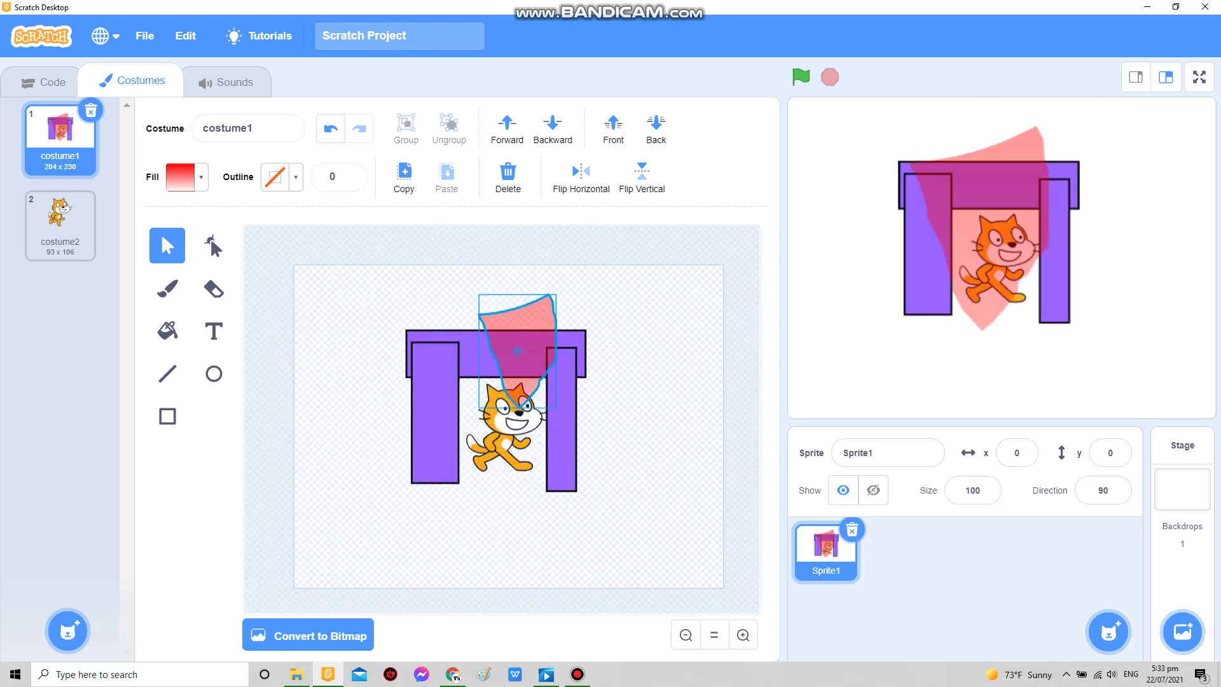
{"action": "left_click_drag", "start_coordinate": [480, 410], "coordinate": [542, 315]}
{"action": "left_click", "coordinate": [743, 635]}
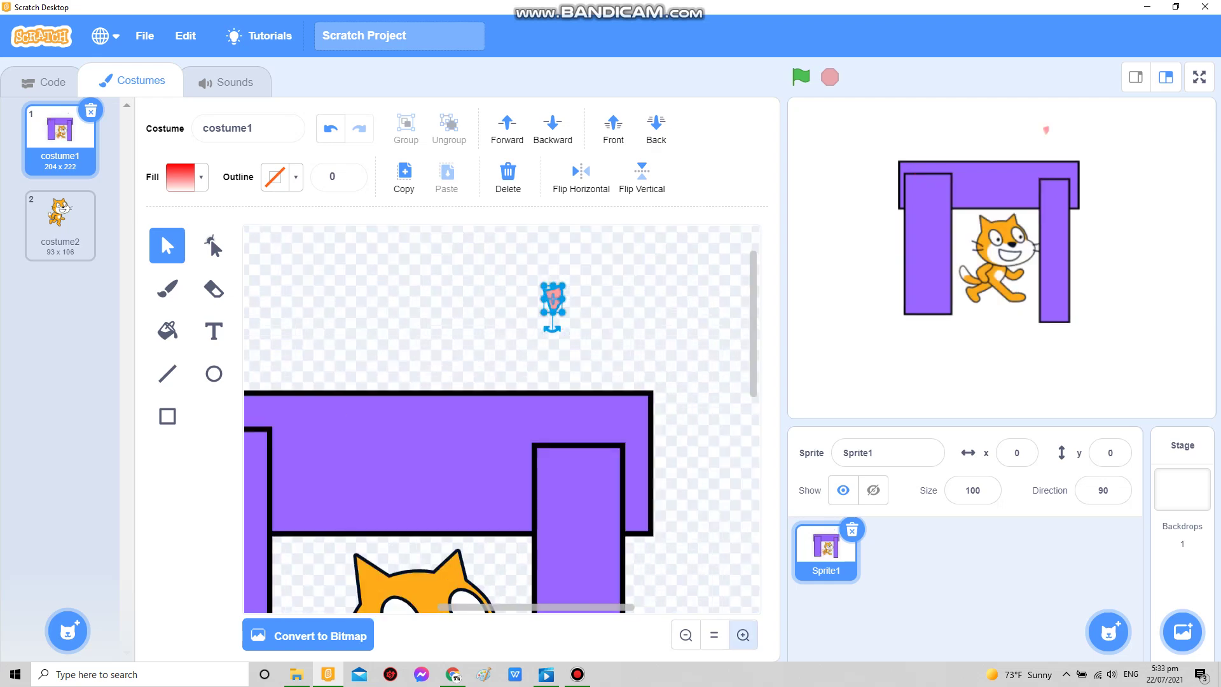
{"action": "scroll", "coordinate": [552, 299], "scroll_direction": "up", "scroll_amount": 1}
Step: Pull a point of the red shape upward, then undo the resulting spike
{"action": "left_click", "coordinate": [214, 246]}
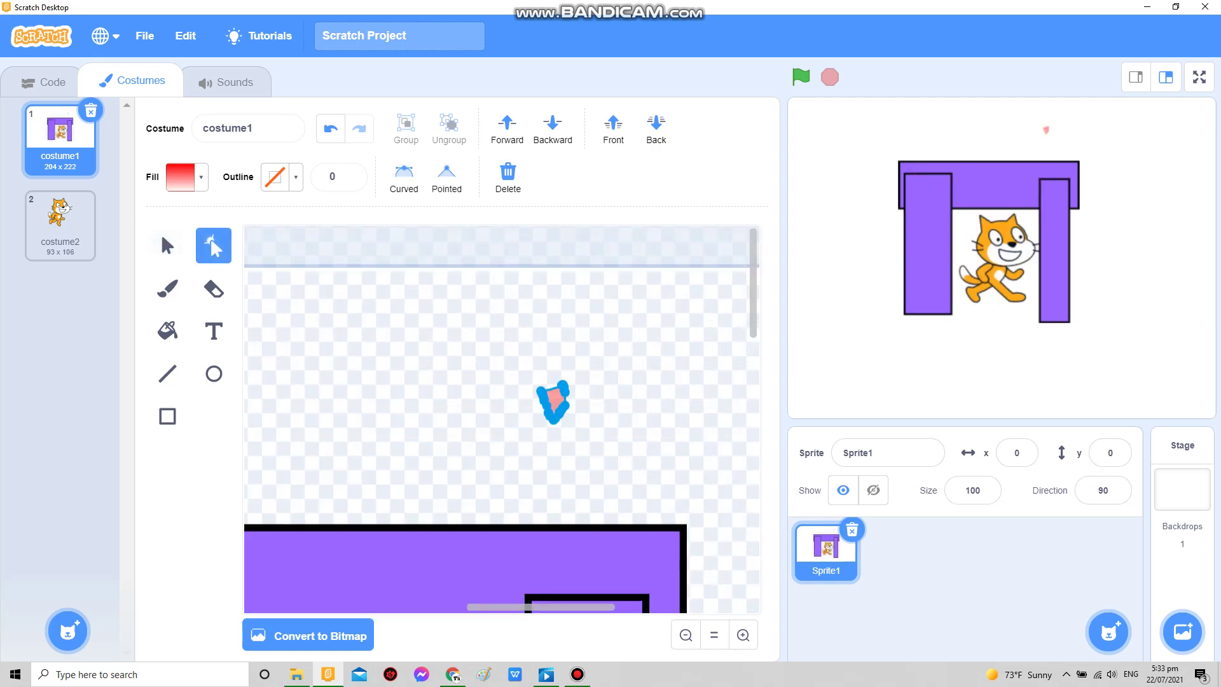
{"action": "left_click", "coordinate": [630, 459]}
{"action": "left_click", "coordinate": [554, 401]}
{"action": "left_click_drag", "start_coordinate": [552, 388], "coordinate": [532, 231]}
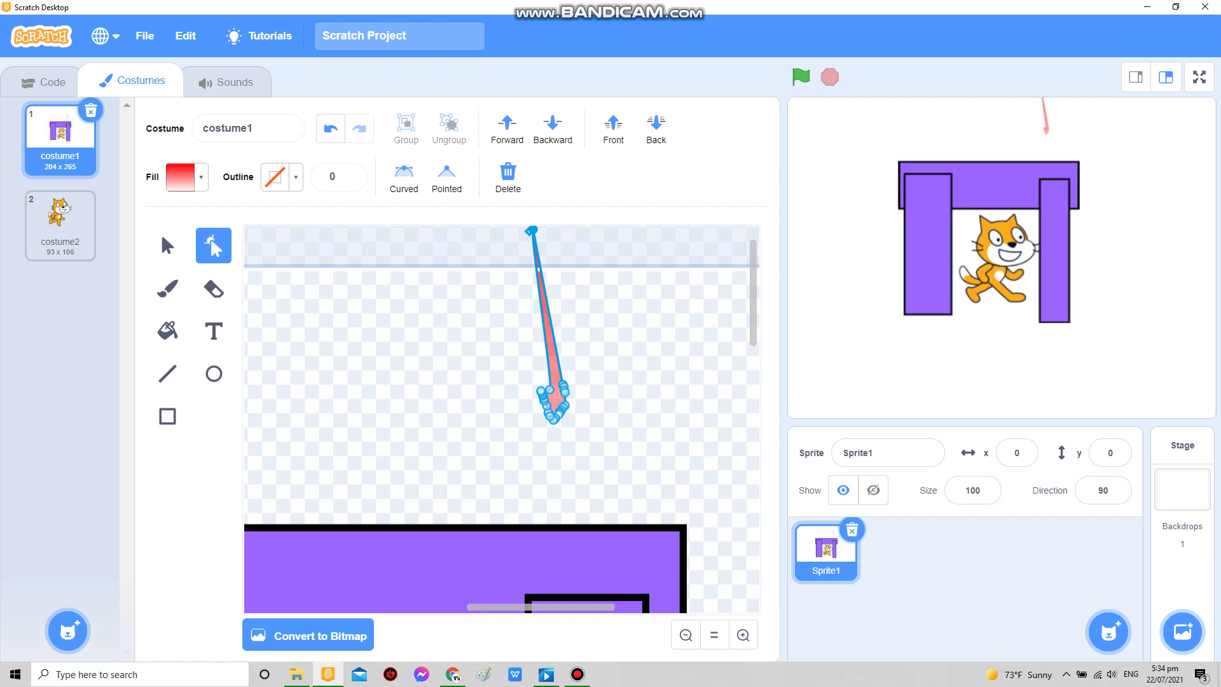
{"action": "left_click", "coordinate": [508, 172]}
Step: Enlarge the red shape and move it just right of the purple frame
{"action": "left_click", "coordinate": [166, 246]}
{"action": "left_click", "coordinate": [686, 636]}
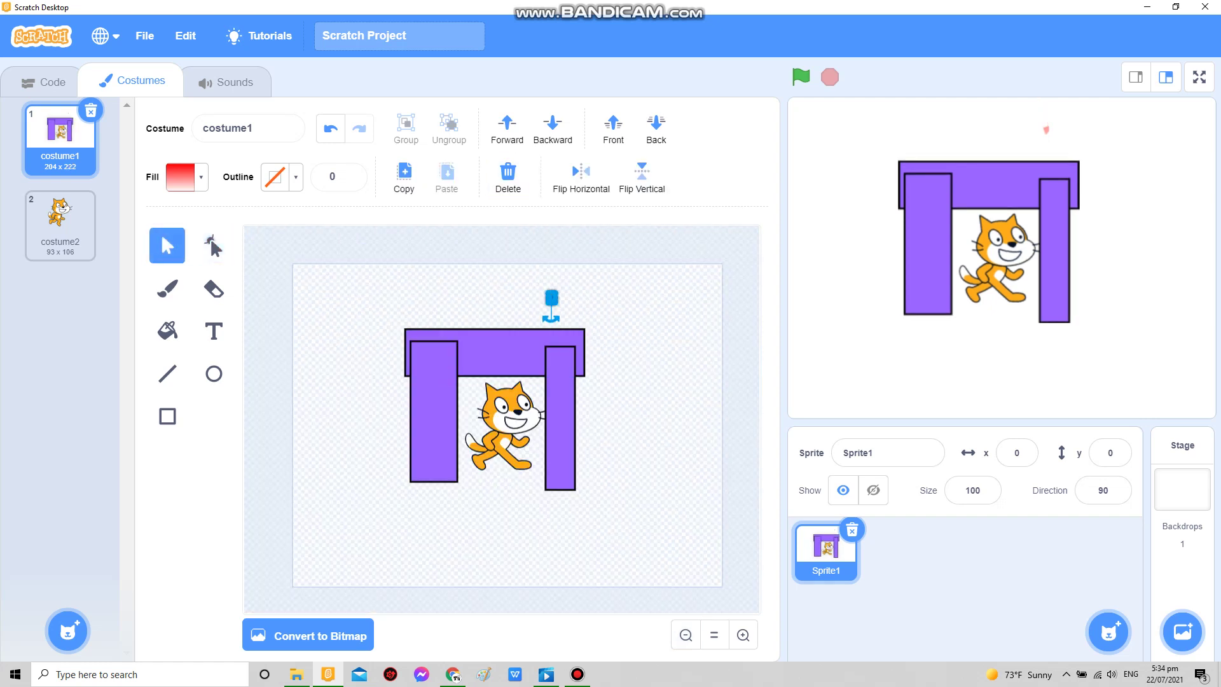
{"action": "left_click_drag", "start_coordinate": [545, 308], "coordinate": [396, 482]}
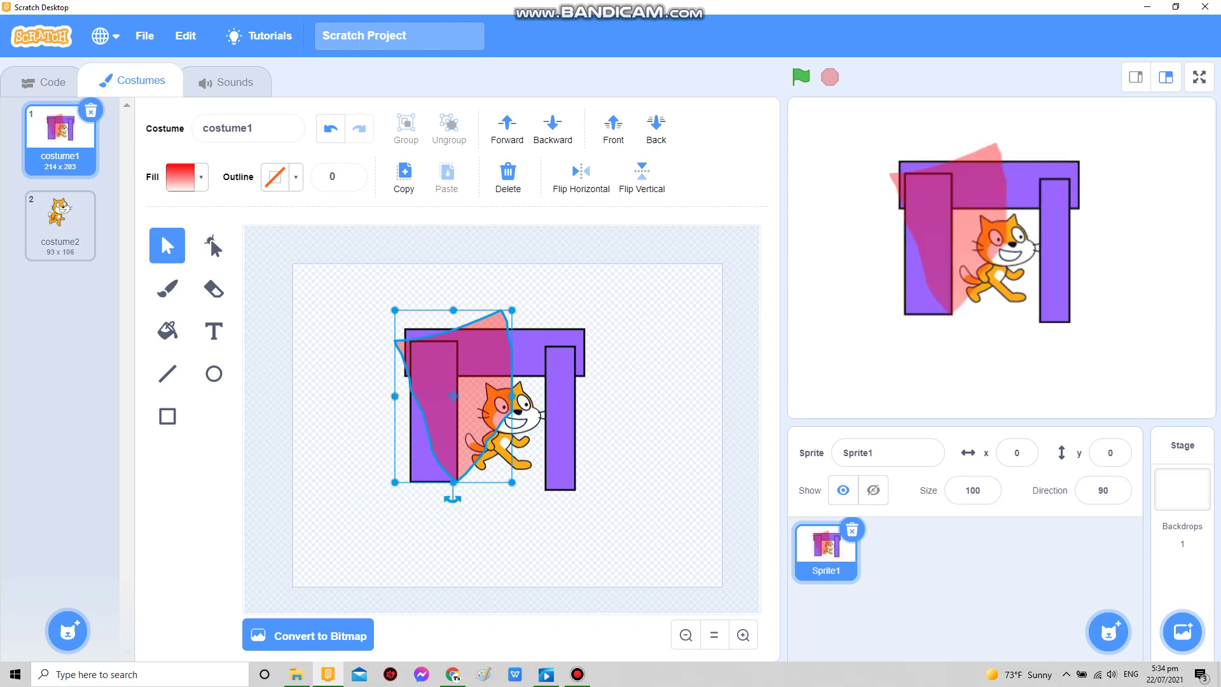
{"action": "mouse_move", "coordinate": [453, 395]}
{"action": "left_mouse_down"}
{"action": "mouse_move", "coordinate": [624, 420]}
{"action": "mouse_move", "coordinate": [627, 447]}
{"action": "mouse_move", "coordinate": [584, 433]}
{"action": "left_mouse_up"}
Step: Narrow the red shape by nudging its points and delete its top point
{"action": "left_click", "coordinate": [214, 246]}
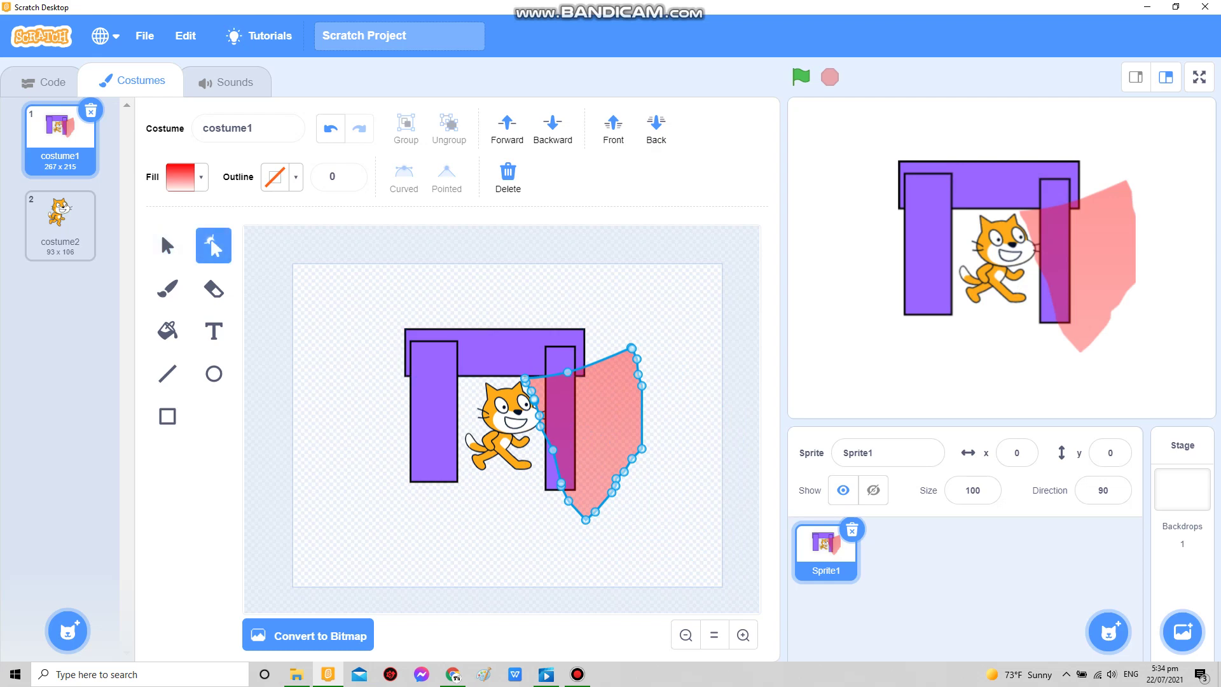
{"action": "left_click_drag", "start_coordinate": [650, 306], "coordinate": [688, 387]}
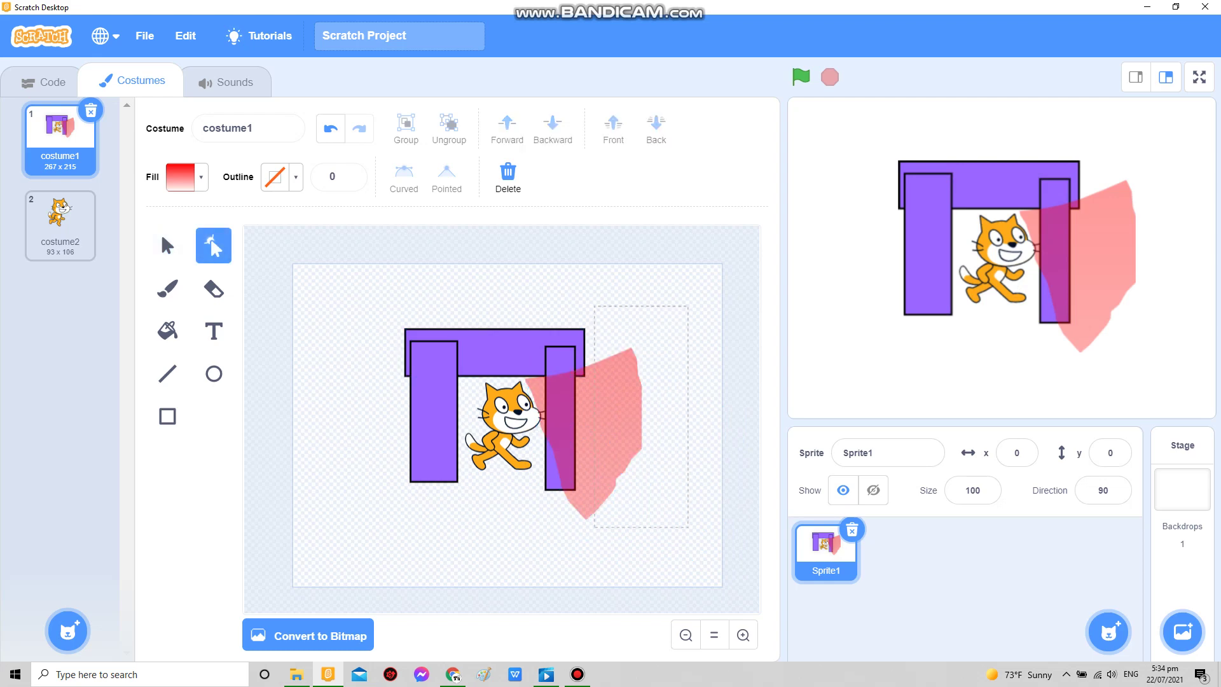
{"action": "left_click_drag", "start_coordinate": [598, 539], "coordinate": [597, 538]}
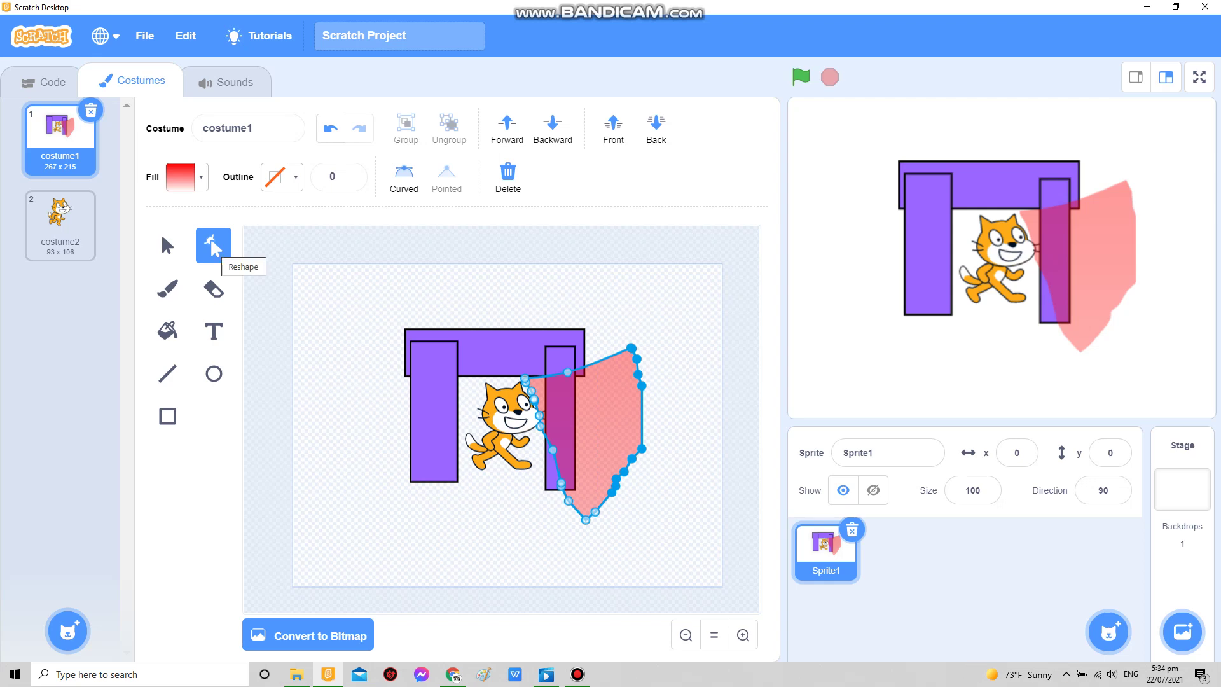
{"action": "key", "text": "shift+Left"}
{"action": "key", "text": "shift+Left"}
{"action": "key", "text": "shift+Left"}
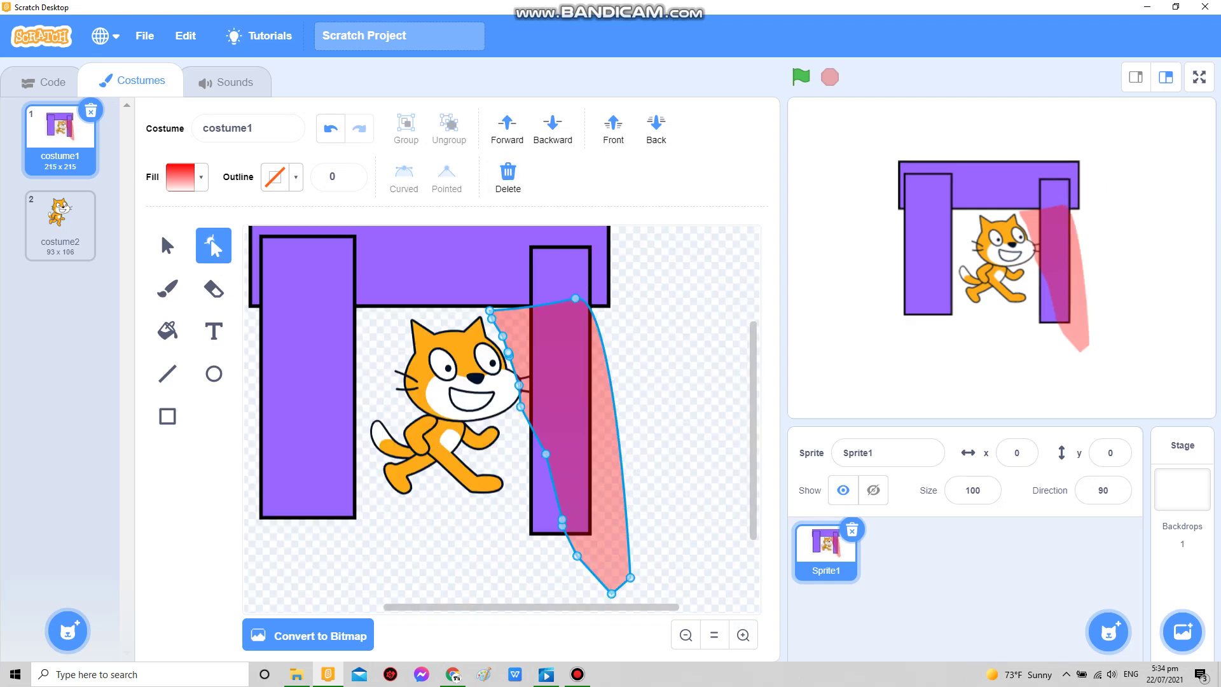
{"action": "key", "text": "shift+Right"}
{"action": "key", "text": "shift+Right"}
{"action": "key", "text": "shift+Right"}
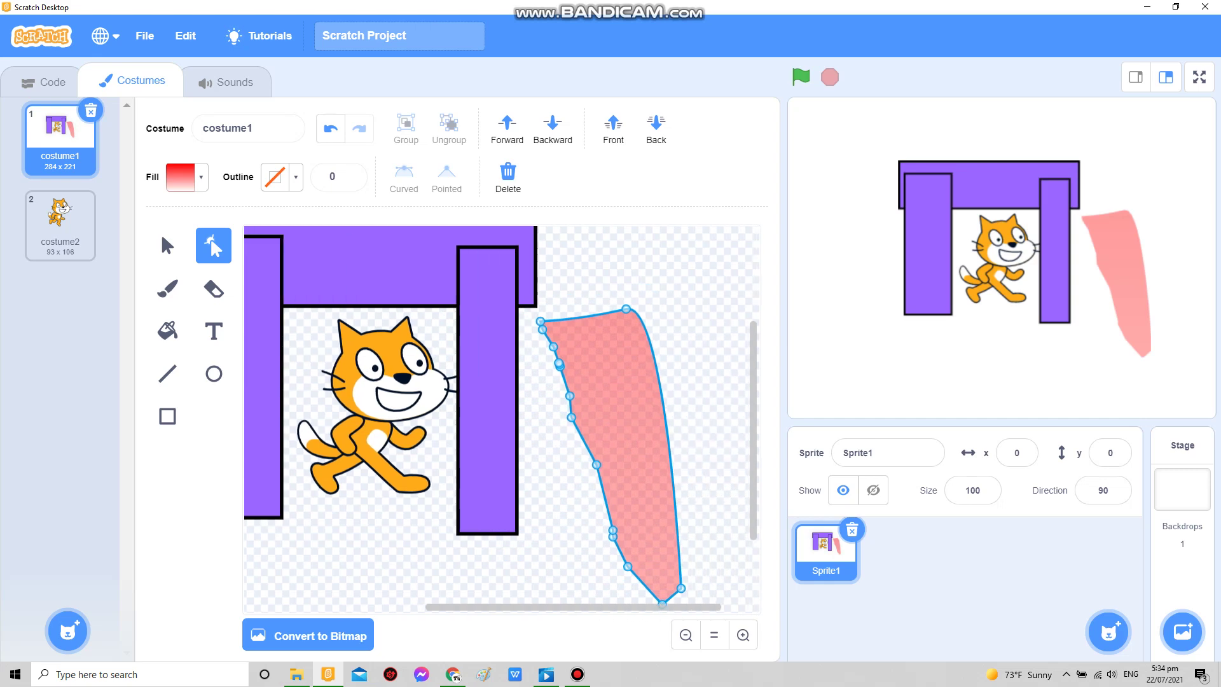
{"action": "key", "text": "Escape"}
{"action": "key", "text": "ctrl+a"}
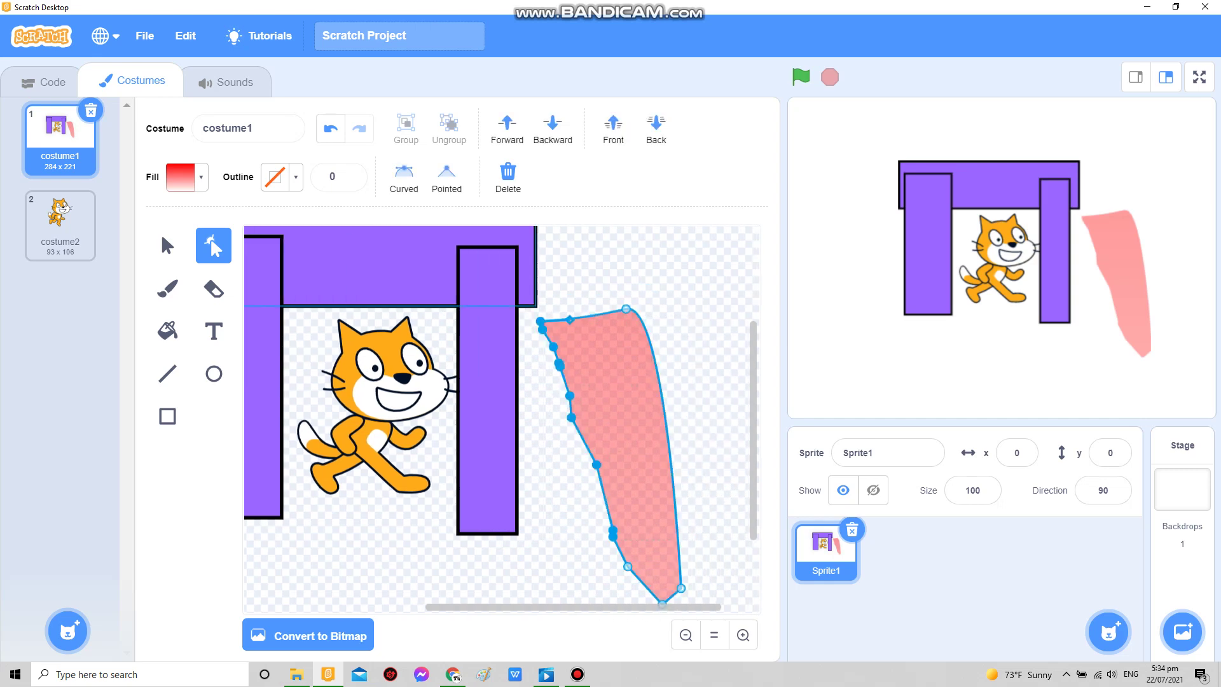
{"action": "key", "text": "shift+Right"}
{"action": "key", "text": "shift+Right"}
{"action": "key", "text": "shift+Right"}
{"action": "left_click", "coordinate": [626, 309]}
{"action": "key", "text": "Delete"}
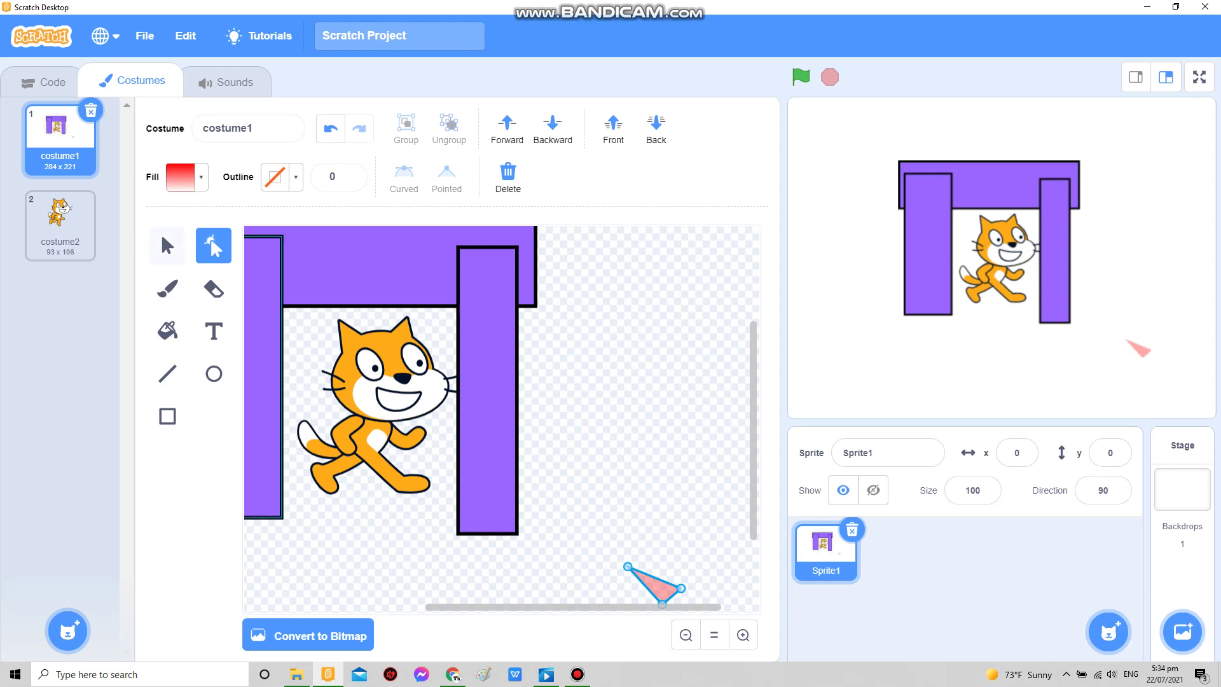
Step: Move the red triangle onto the cat and stretch its corners to fill the doorway
{"action": "left_click", "coordinate": [167, 246]}
{"action": "mouse_move", "coordinate": [657, 586]}
{"action": "left_mouse_down"}
{"action": "mouse_move", "coordinate": [361, 399]}
{"action": "mouse_move", "coordinate": [462, 304]}
{"action": "left_mouse_up"}
{"action": "left_click", "coordinate": [213, 244]}
{"action": "left_click_drag", "start_coordinate": [336, 382], "coordinate": [281, 306]}
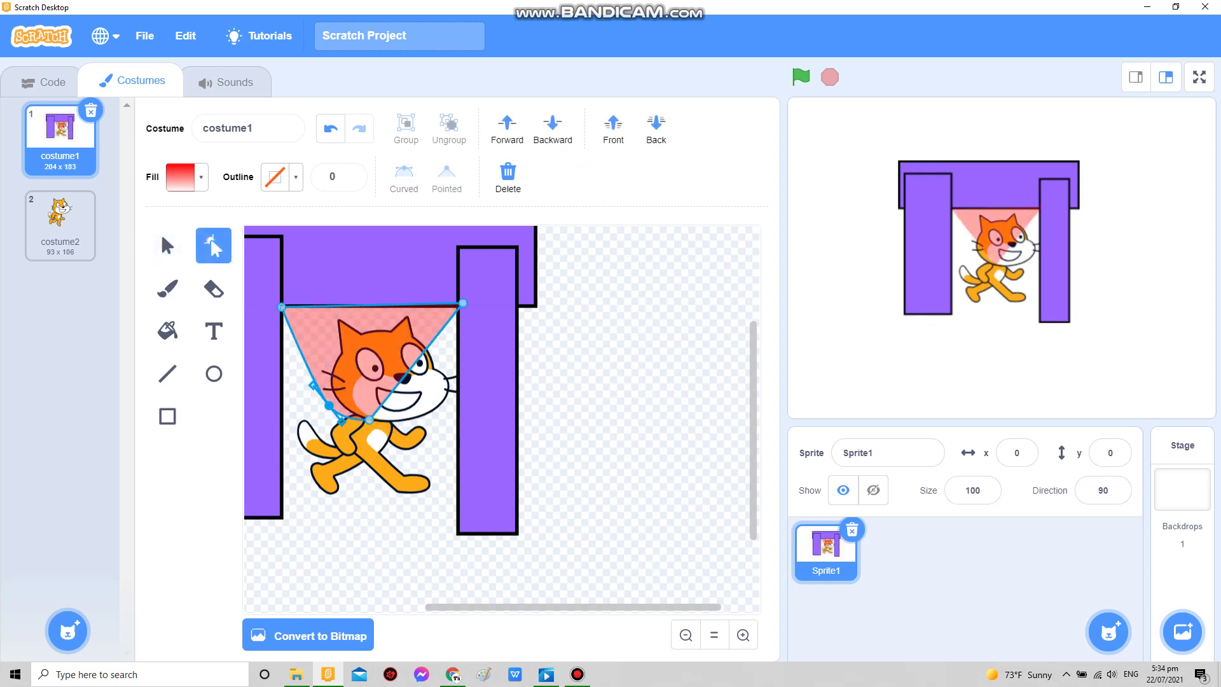
{"action": "left_click_drag", "start_coordinate": [369, 418], "coordinate": [282, 516]}
{"action": "left_click_drag", "start_coordinate": [370, 418], "coordinate": [458, 529]}
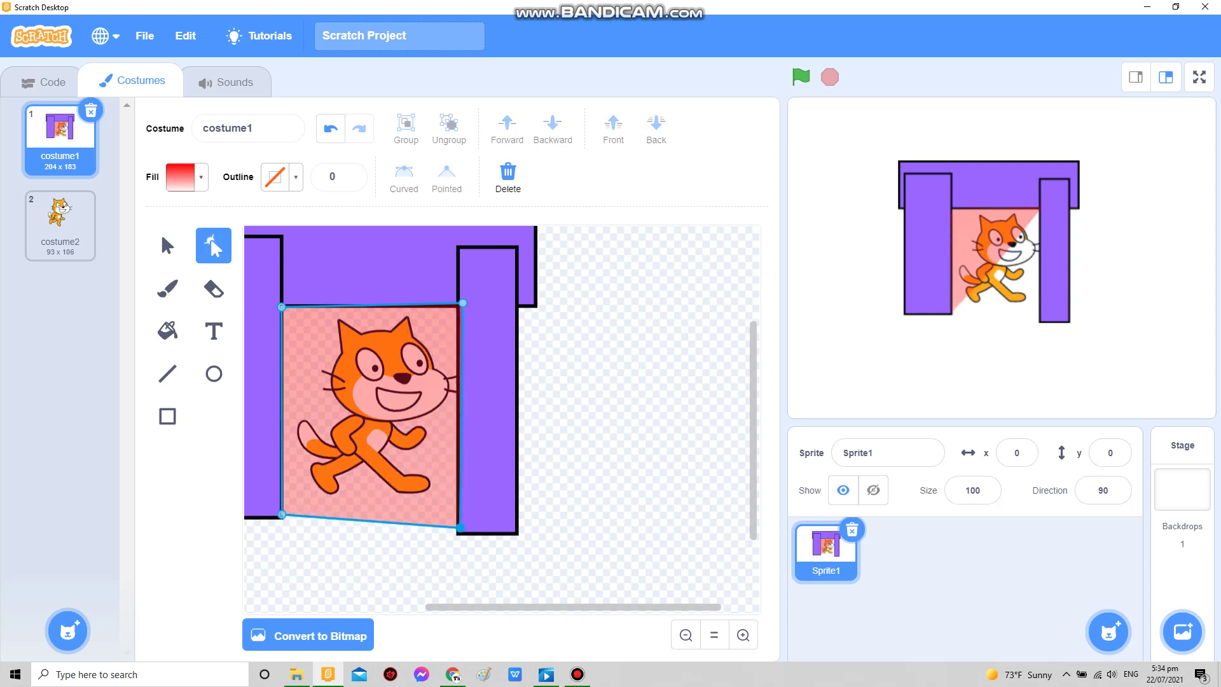
Step: Draw a solid red square in the lower doorway and select it
{"action": "left_click", "coordinate": [167, 416]}
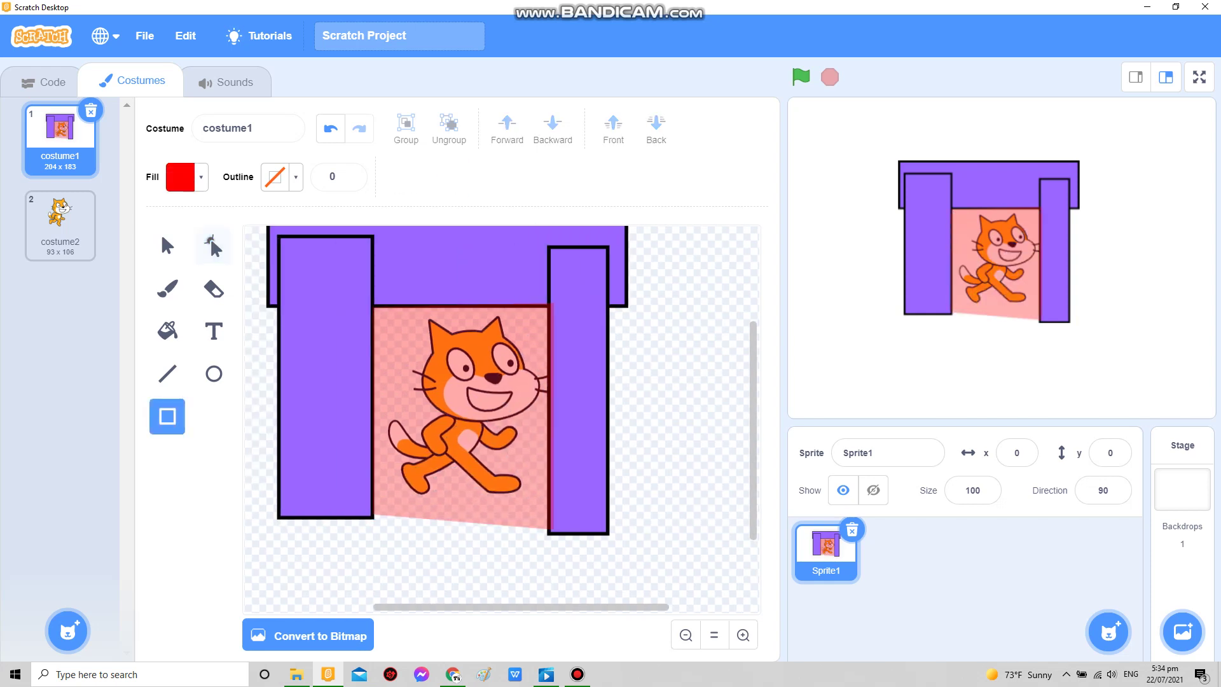
{"action": "left_click_drag", "start_coordinate": [389, 391], "coordinate": [591, 549]}
{"action": "left_click", "coordinate": [490, 469]}
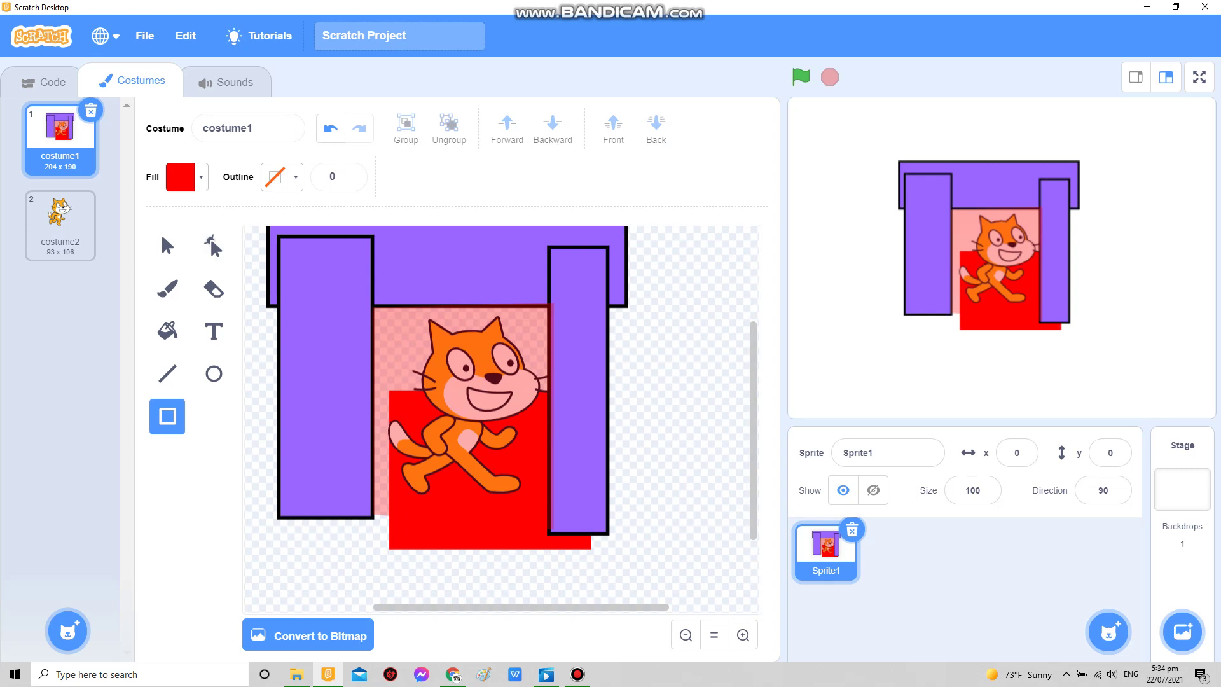
{"action": "scroll", "coordinate": [673, 539], "scroll_direction": "down", "scroll_amount": 3}
{"action": "left_click", "coordinate": [167, 245]}
{"action": "left_click", "coordinate": [743, 635]}
{"action": "left_click", "coordinate": [743, 634]}
{"action": "left_click", "coordinate": [743, 635]}
{"action": "left_click", "coordinate": [505, 454]}
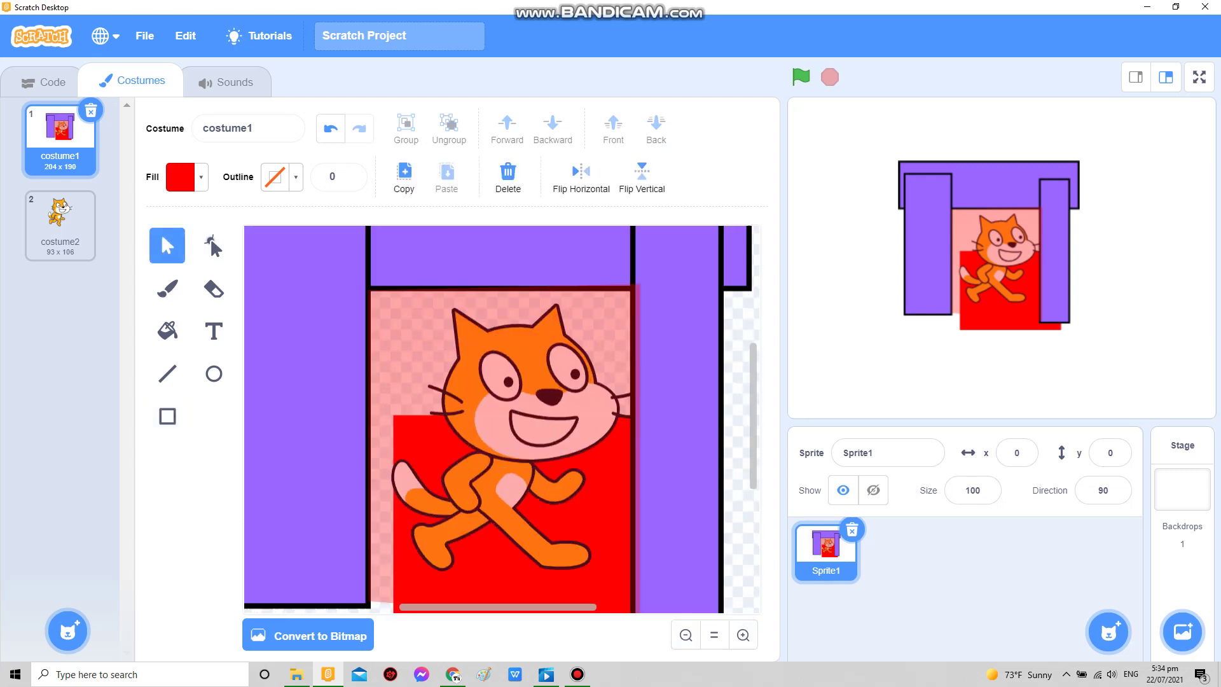
{"action": "left_click", "coordinate": [713, 634]}
{"action": "left_click", "coordinate": [382, 535]}
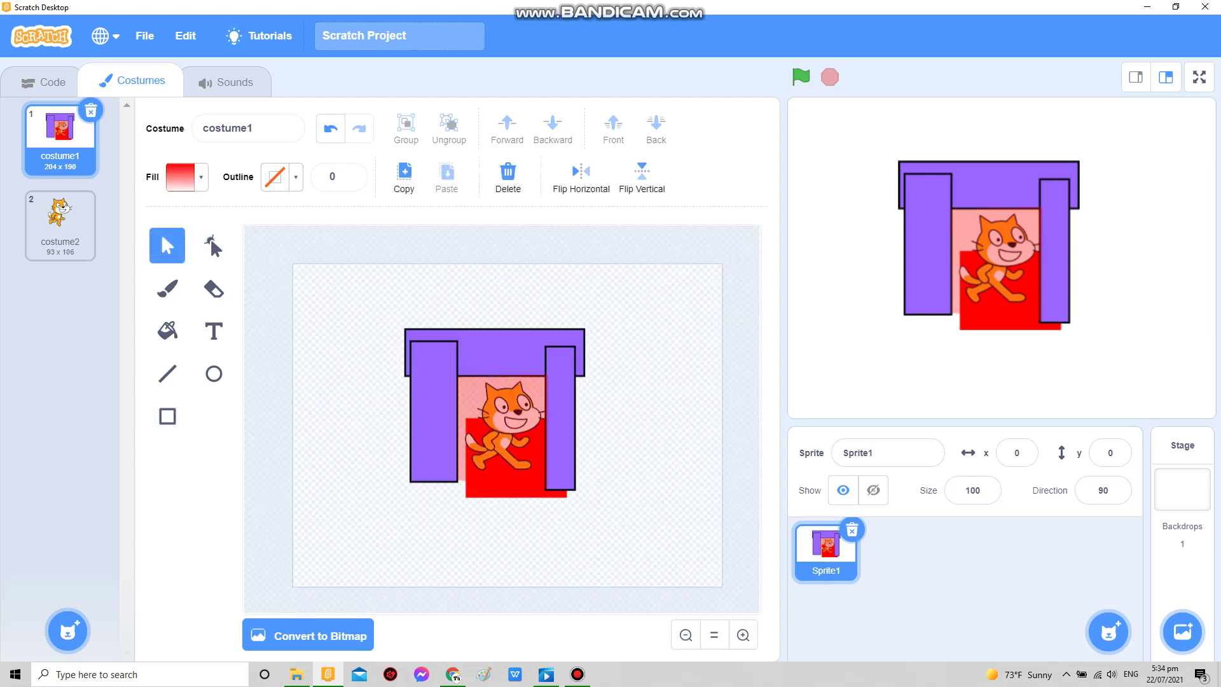
{"action": "left_click", "coordinate": [166, 417]}
{"action": "left_click", "coordinate": [180, 177]}
{"action": "left_click", "coordinate": [232, 380]}
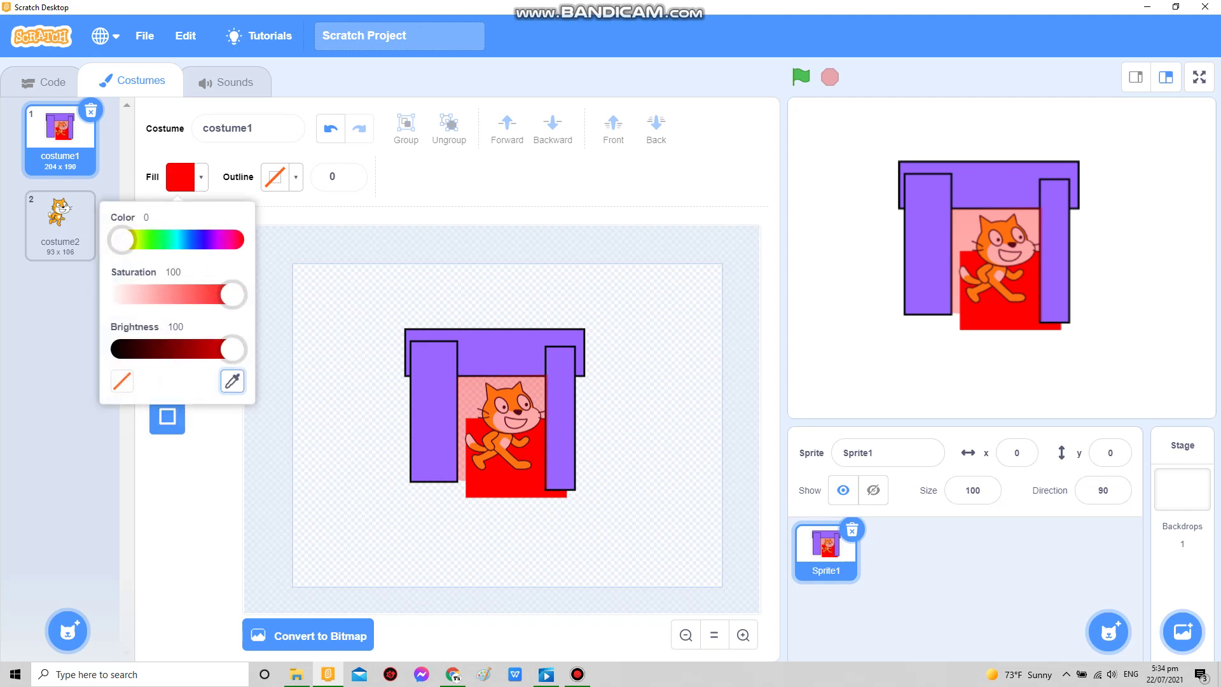
{"action": "left_click", "coordinate": [508, 394]}
{"action": "left_click", "coordinate": [743, 635]}
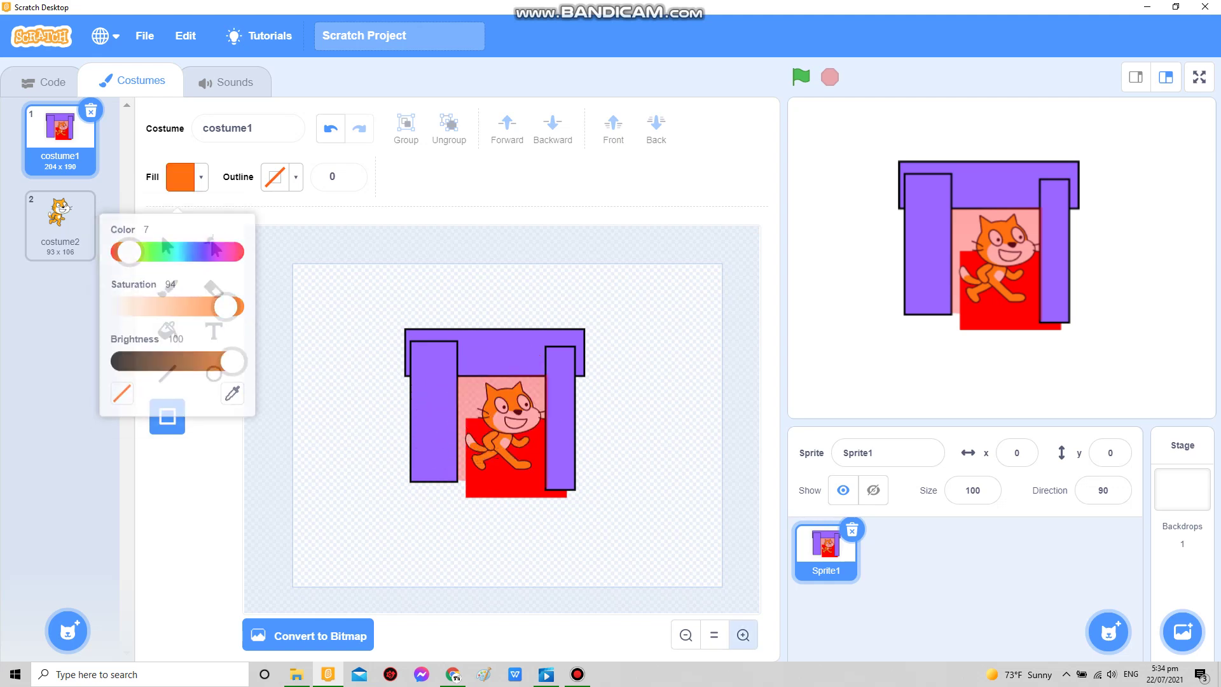
{"action": "mouse_move", "coordinate": [516, 325]}
{"action": "left_mouse_down"}
{"action": "mouse_move", "coordinate": [596, 372]}
{"action": "mouse_move", "coordinate": [574, 340]}
{"action": "left_mouse_up"}
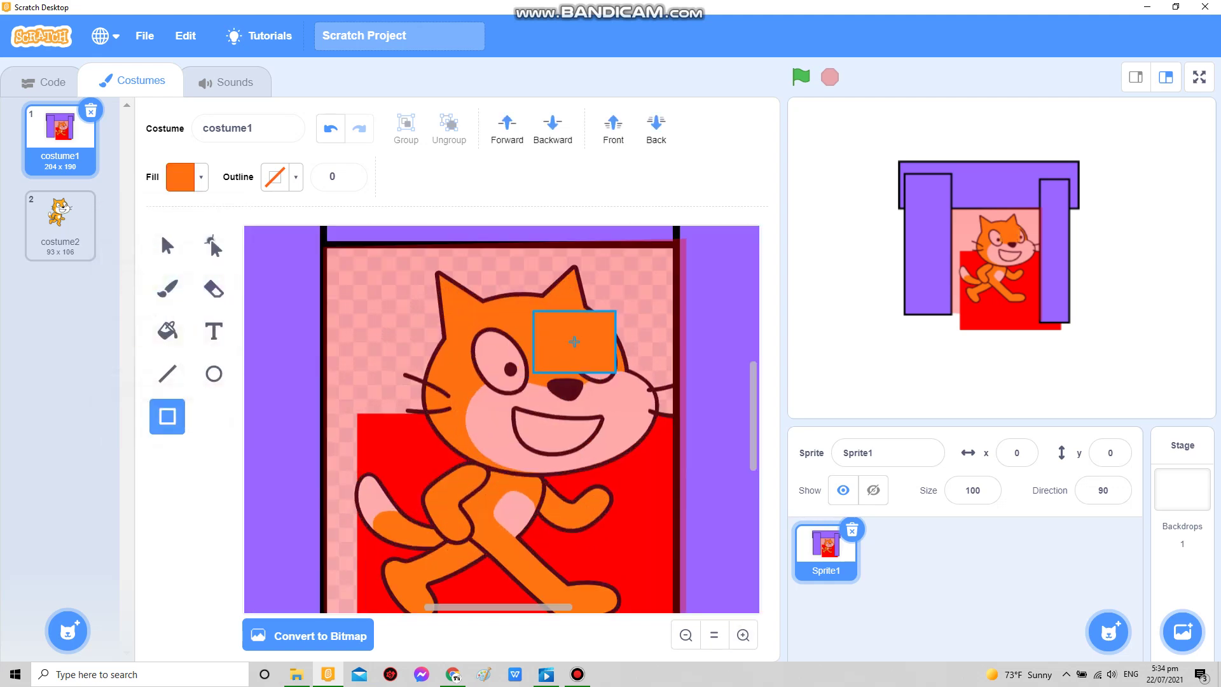
{"action": "left_click", "coordinate": [166, 245]}
{"action": "left_click", "coordinate": [508, 176]}
{"action": "left_click", "coordinate": [714, 634]}
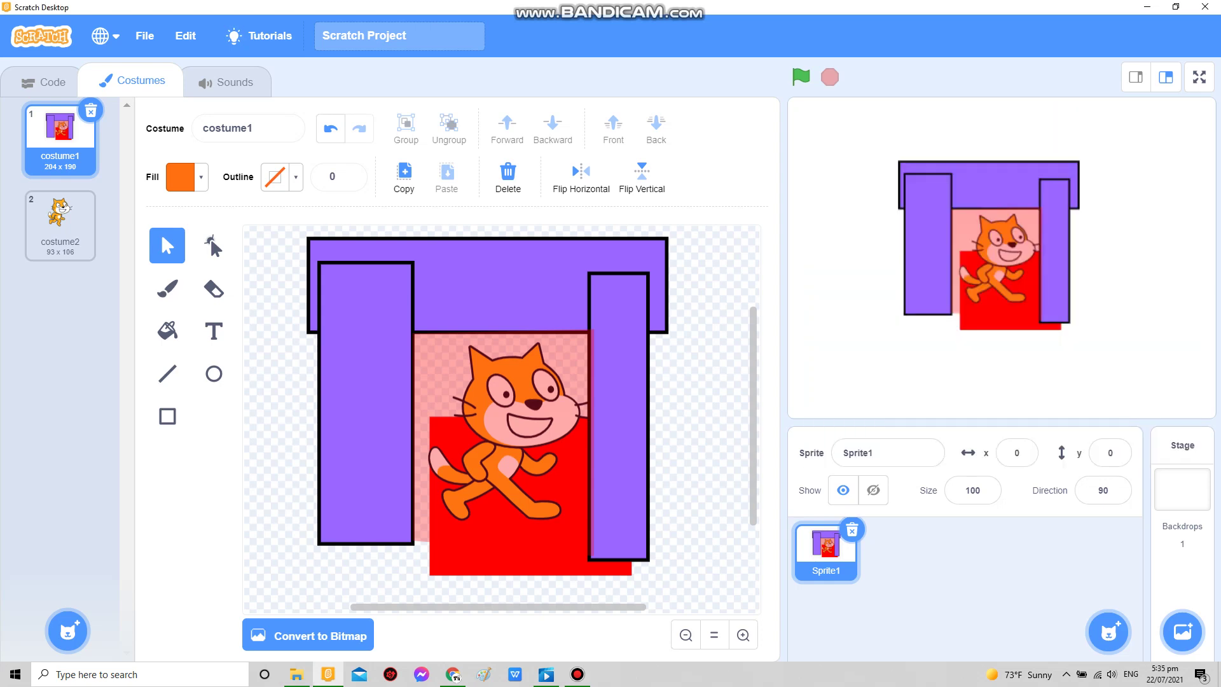
{"action": "left_click", "coordinate": [515, 448]}
Step: Straighten the red panel's bottom edge and nudge its top-right point left
{"action": "left_click", "coordinate": [706, 287]}
{"action": "left_click", "coordinate": [213, 247]}
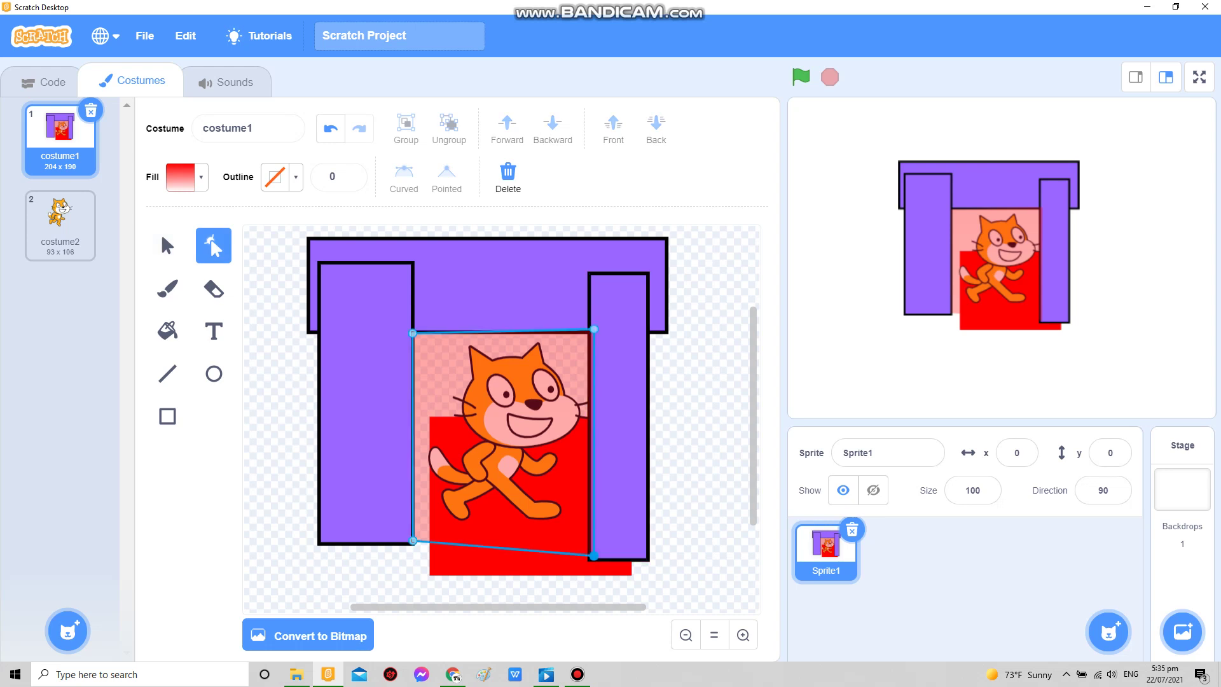
{"action": "left_click_drag", "start_coordinate": [593, 556], "coordinate": [592, 542]}
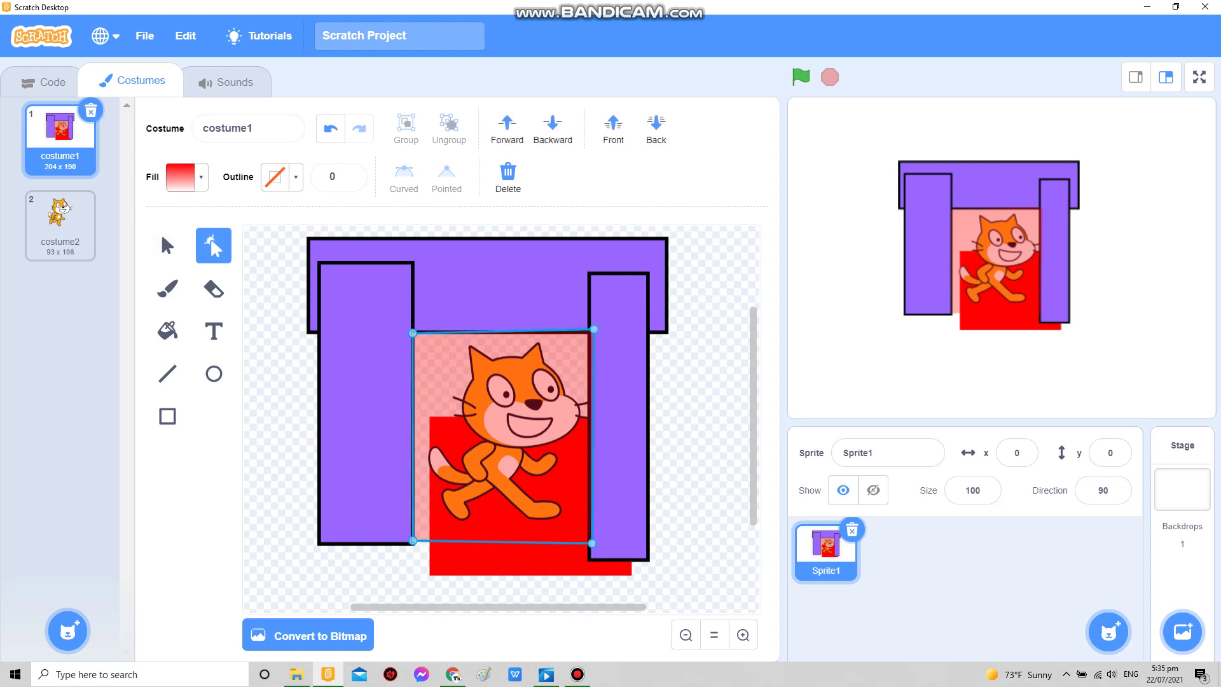
{"action": "left_click_drag", "start_coordinate": [594, 329], "coordinate": [591, 329]}
Step: Draw a stray red rectangle at the upper left, then delete it
{"action": "left_click", "coordinate": [167, 416]}
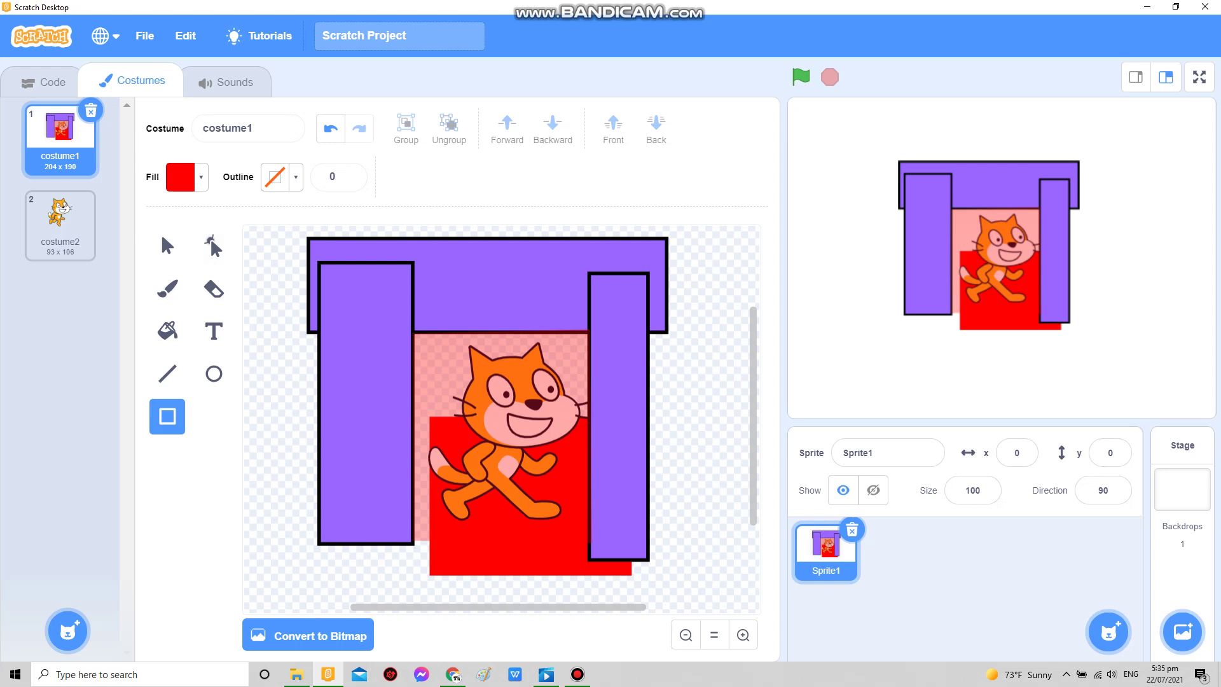
{"action": "left_click_drag", "start_coordinate": [254, 271], "coordinate": [445, 404]}
{"action": "left_click", "coordinate": [167, 246]}
{"action": "left_click", "coordinate": [508, 177]}
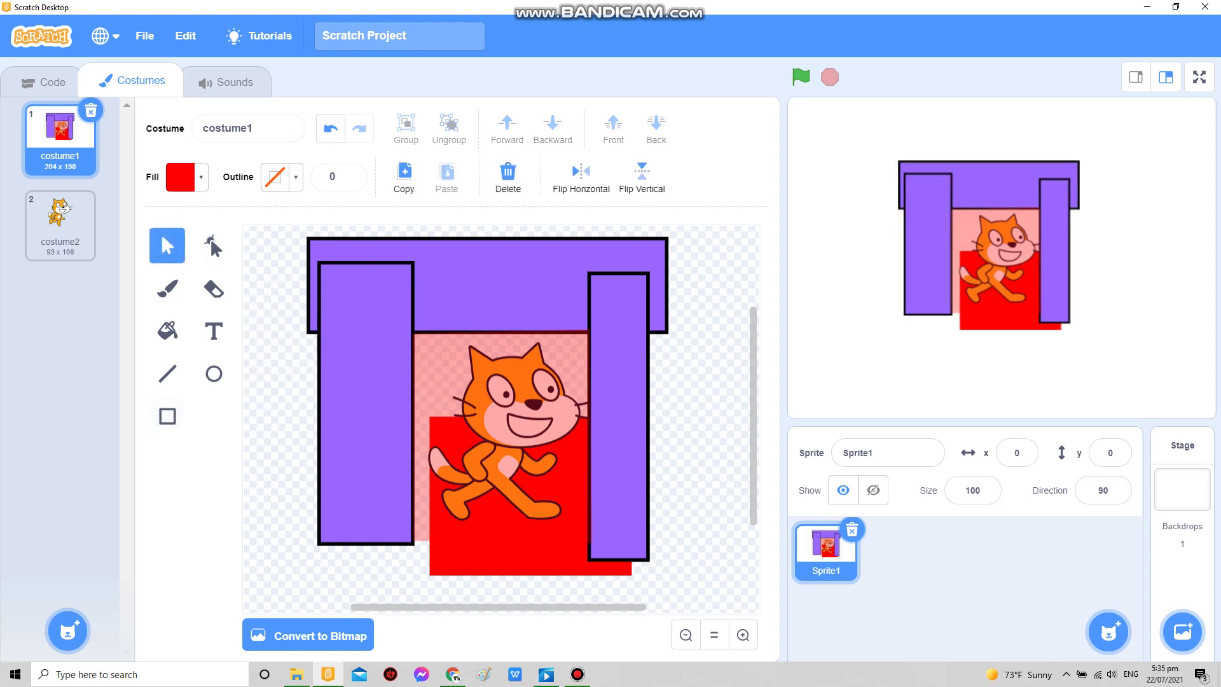
{"action": "left_click", "coordinate": [713, 634]}
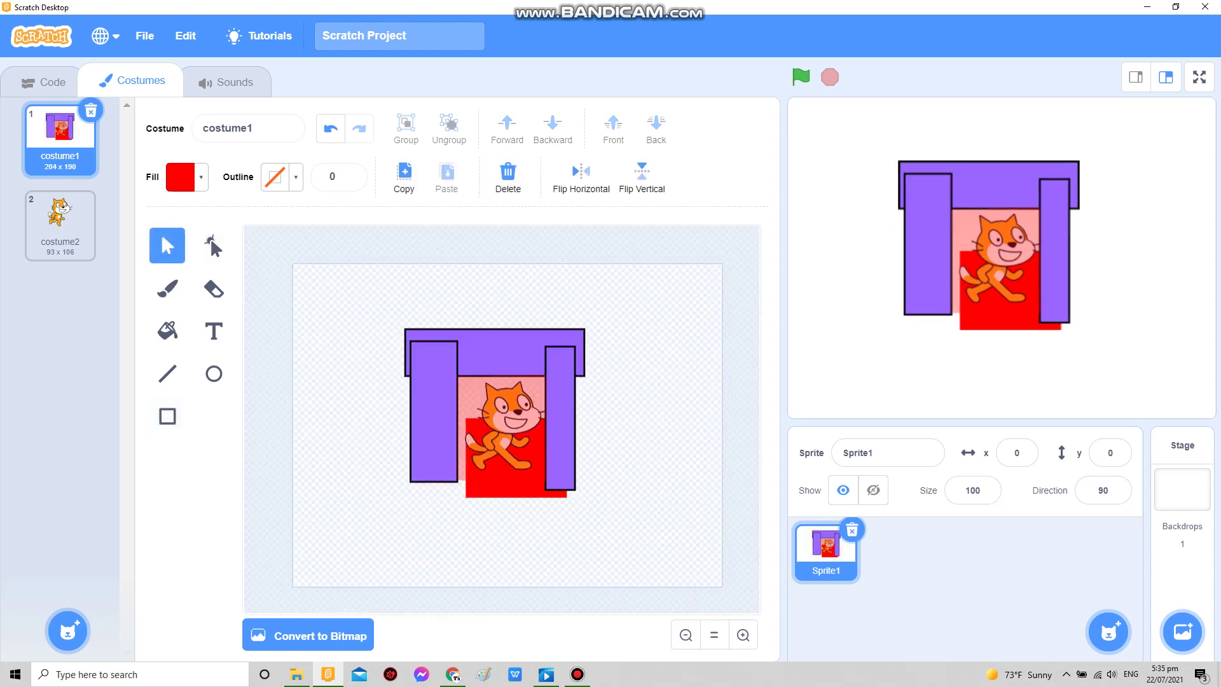
{"action": "scroll", "coordinate": [699, 396], "scroll_direction": "up", "scroll_amount": 3}
{"action": "left_click", "coordinate": [577, 674]}
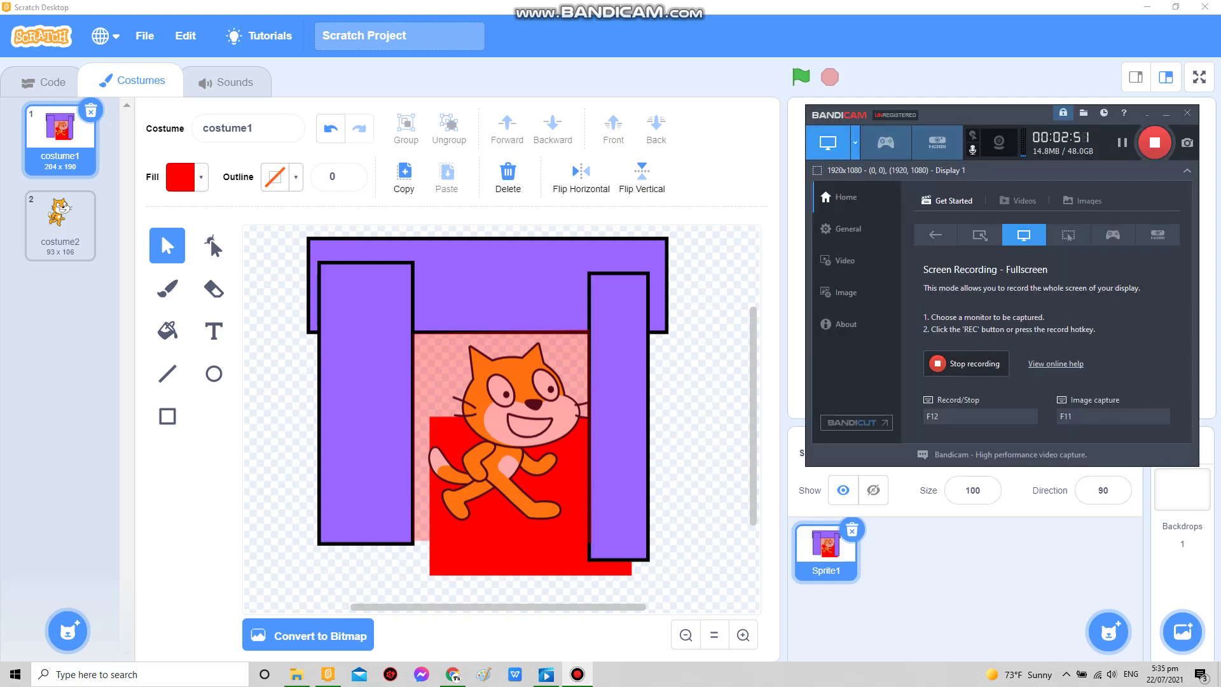